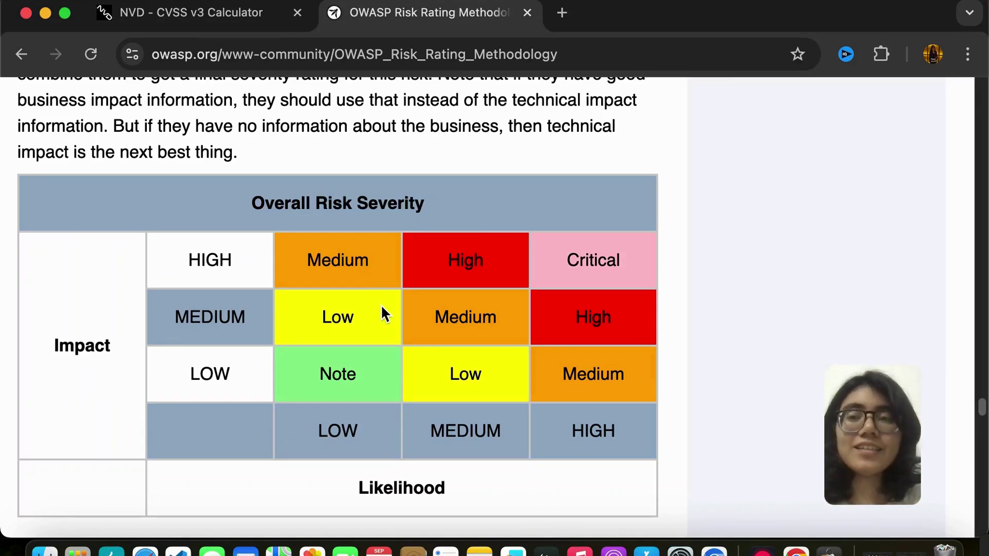
Return to the NVD calculator page at its top, then start a new-tab search for 'what is'
{"action": "left_click", "coordinate": [227, 25]}
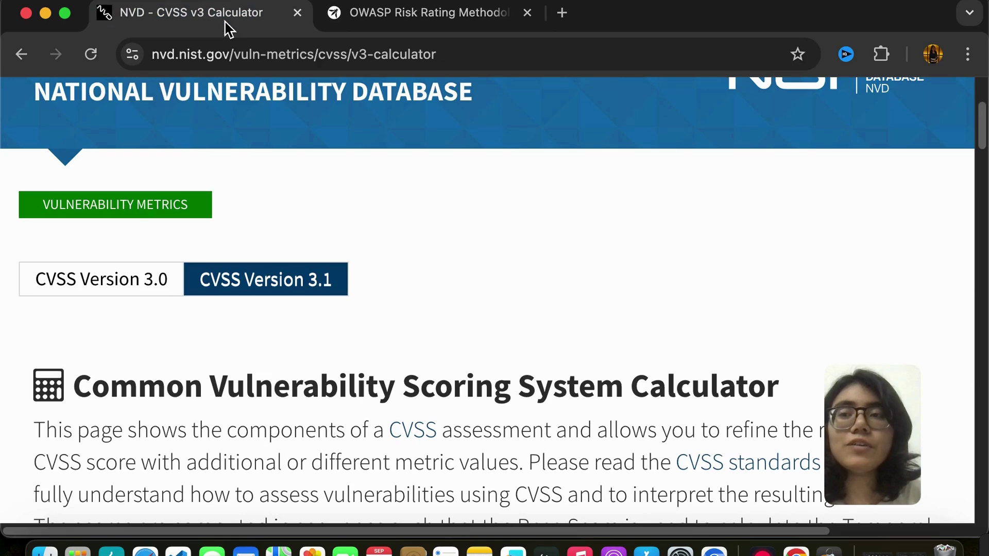
{"action": "scroll", "coordinate": [271, 358], "scroll_direction": "up", "scroll_amount": 4}
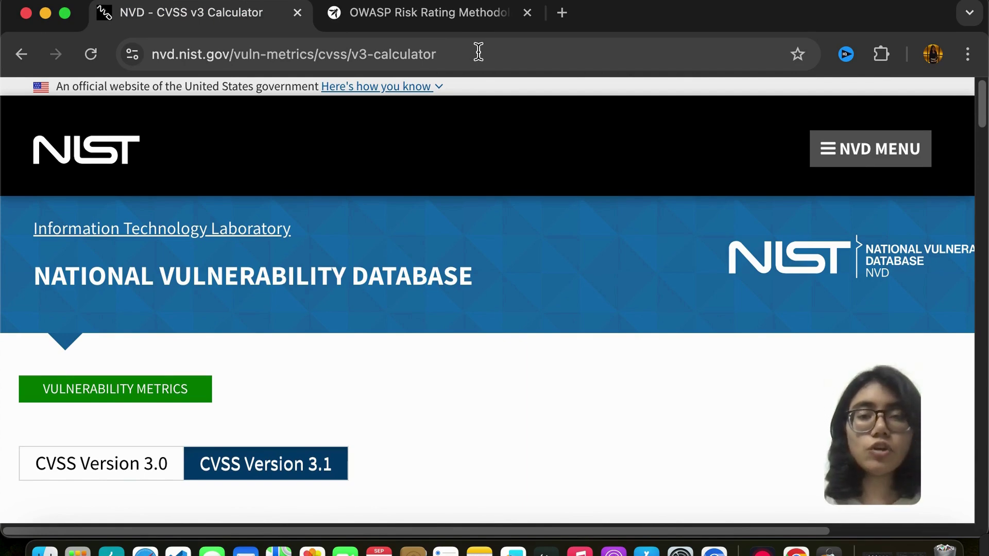
{"action": "left_click", "coordinate": [566, 15]}
{"action": "type", "text": "what is"}
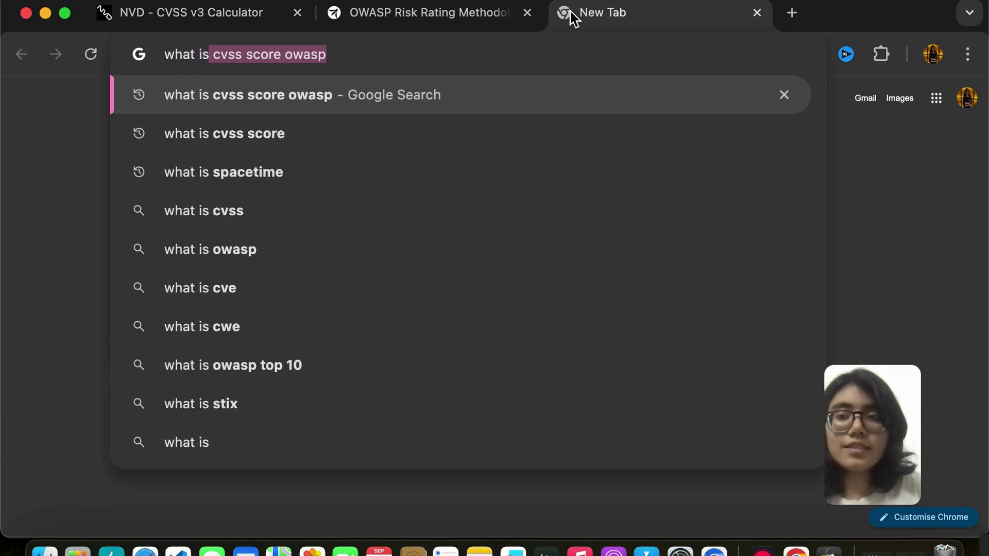
Search Google for 'what is cvss score' and read the AI Overview on the 0–10 scale
{"action": "key", "text": "Right"}
{"action": "key", "text": "BackSpace"}
{"action": "key", "text": "BackSpace"}
{"action": "key", "text": "BackSpace"}
{"action": "key", "text": "BackSpace"}
{"action": "key", "text": "BackSpace"}
{"action": "key", "text": "BackSpace"}
{"action": "key", "text": "Return"}
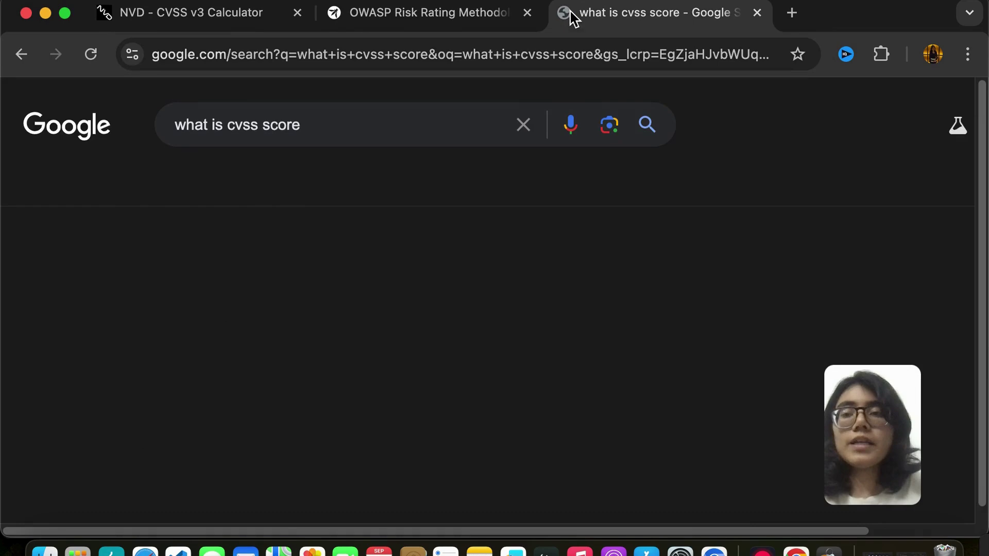
{"action": "scroll", "coordinate": [350, 314], "scroll_direction": "down", "scroll_amount": 3}
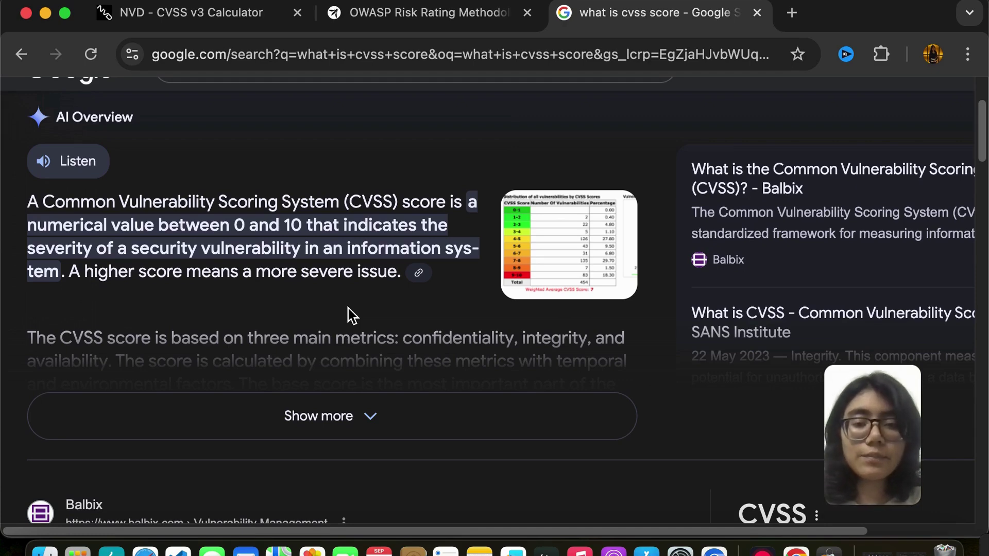
{"action": "left_click", "coordinate": [409, 23]}
Scroll through the OWASP likelihood, impact and severity tables down to the worked example
{"action": "scroll", "coordinate": [388, 242], "scroll_direction": "down", "scroll_amount": 2}
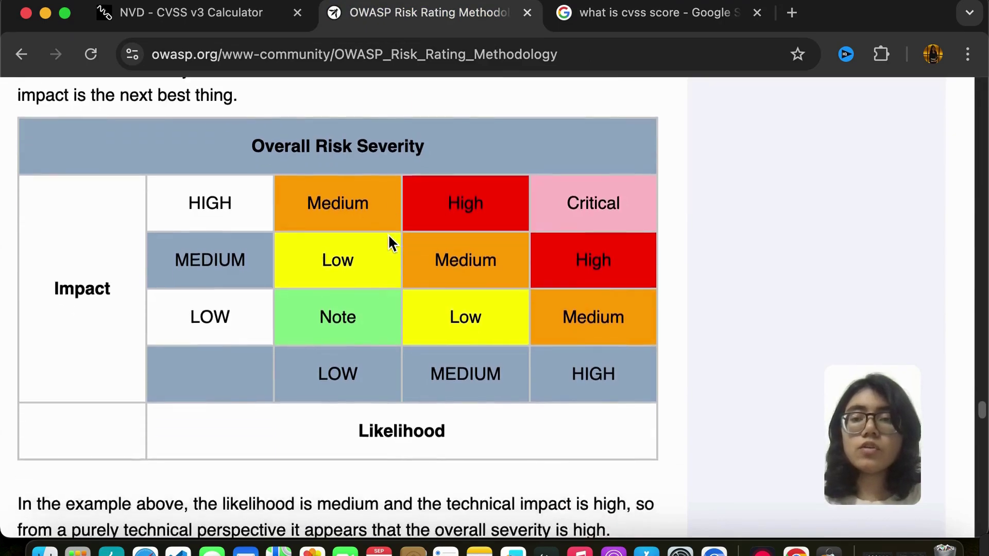
{"action": "scroll", "coordinate": [389, 242], "scroll_direction": "up", "scroll_amount": 10}
{"action": "scroll", "coordinate": [389, 242], "scroll_direction": "up", "scroll_amount": 20}
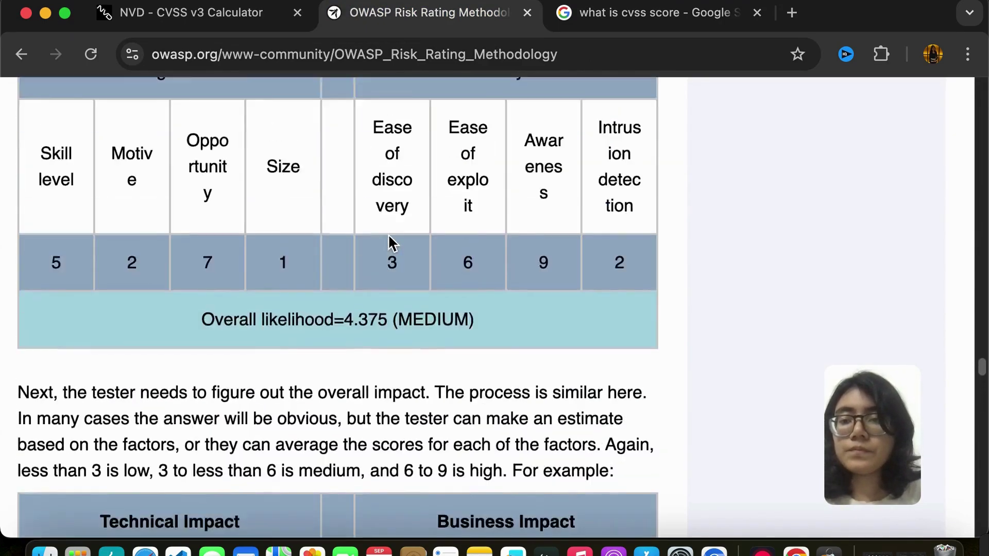
{"action": "scroll", "coordinate": [389, 238], "scroll_direction": "down", "scroll_amount": 10}
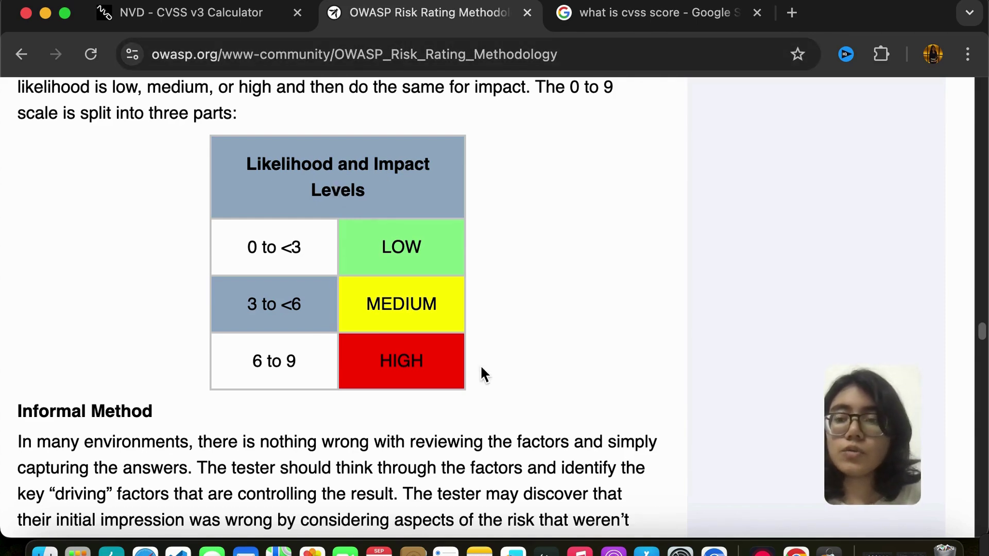
{"action": "scroll", "coordinate": [481, 365], "scroll_direction": "down", "scroll_amount": 15}
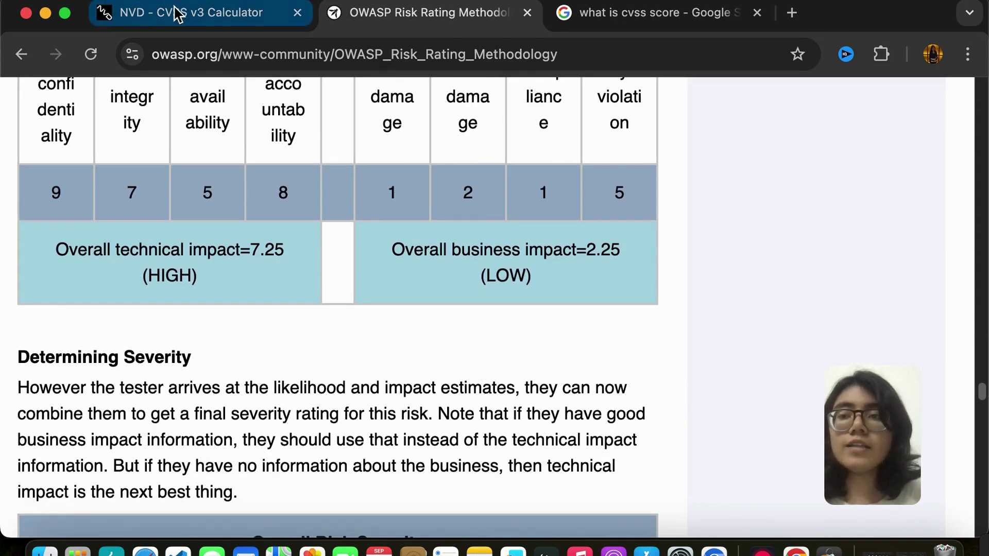
{"action": "left_click", "coordinate": [178, 14]}
Scroll the calculator page to confirm every score still reads NA, then select its web address
{"action": "scroll", "coordinate": [431, 408], "scroll_direction": "down", "scroll_amount": 3}
{"action": "scroll", "coordinate": [431, 408], "scroll_direction": "up", "scroll_amount": 3}
{"action": "scroll", "coordinate": [430, 406], "scroll_direction": "down", "scroll_amount": 1}
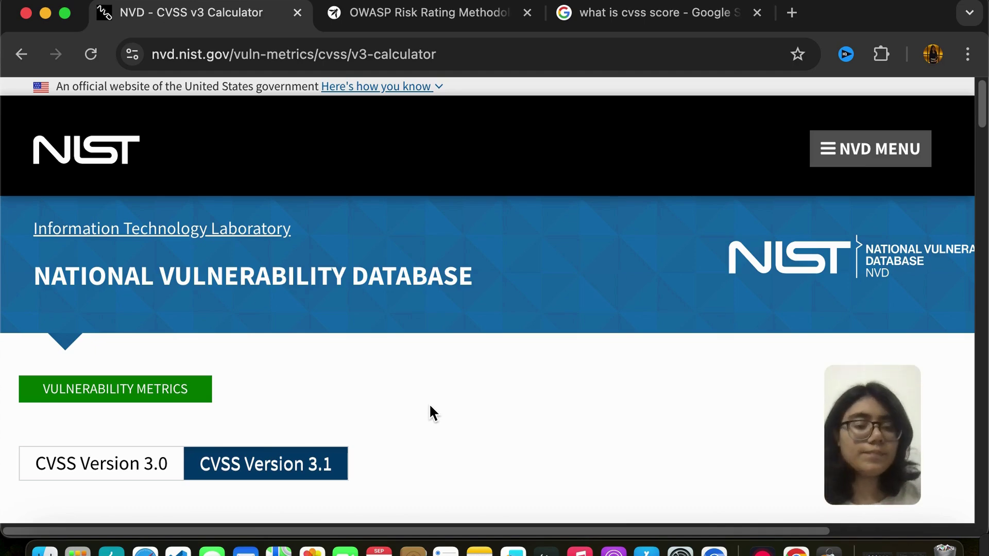
{"action": "scroll", "coordinate": [431, 409], "scroll_direction": "down", "scroll_amount": 10}
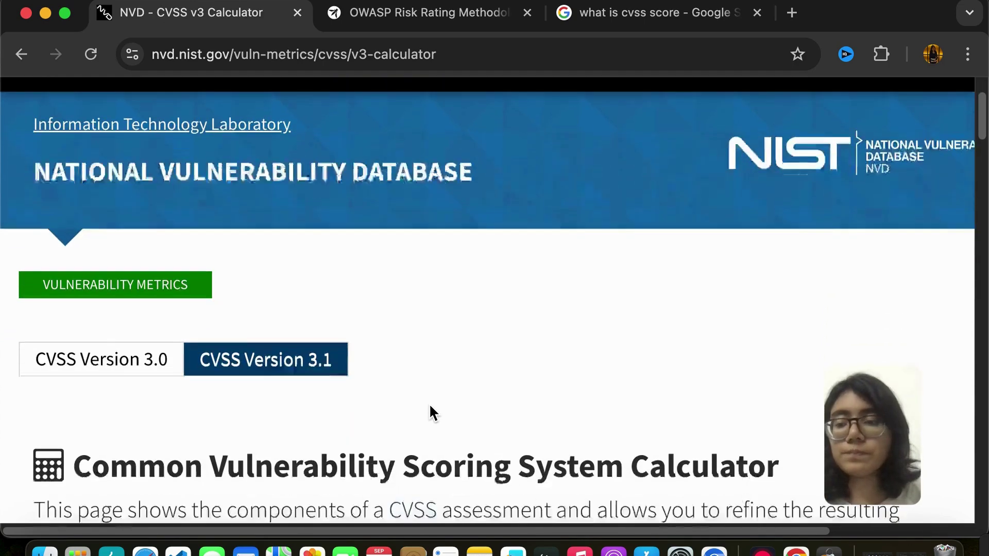
{"action": "scroll", "coordinate": [431, 410], "scroll_direction": "down", "scroll_amount": 5}
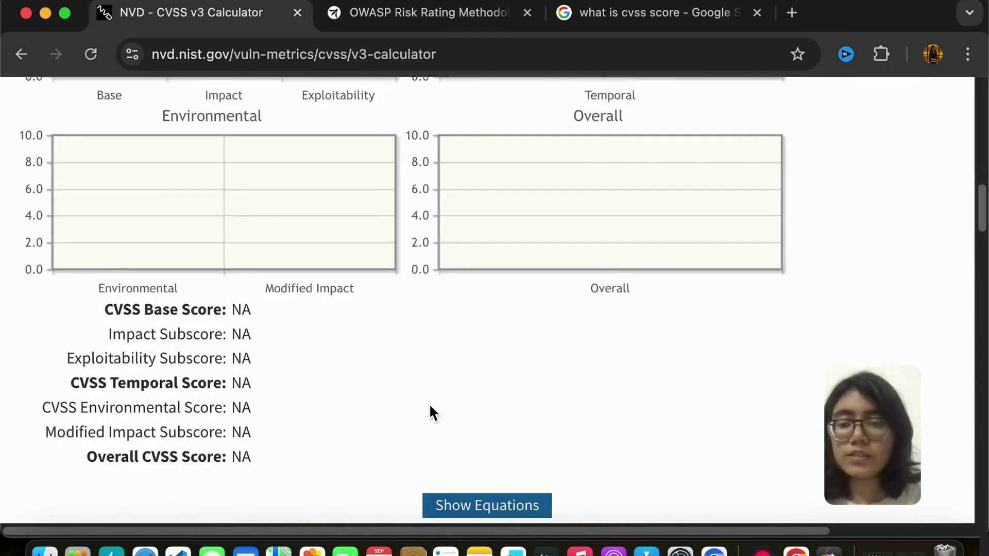
{"action": "scroll", "coordinate": [430, 411], "scroll_direction": "up", "scroll_amount": 15}
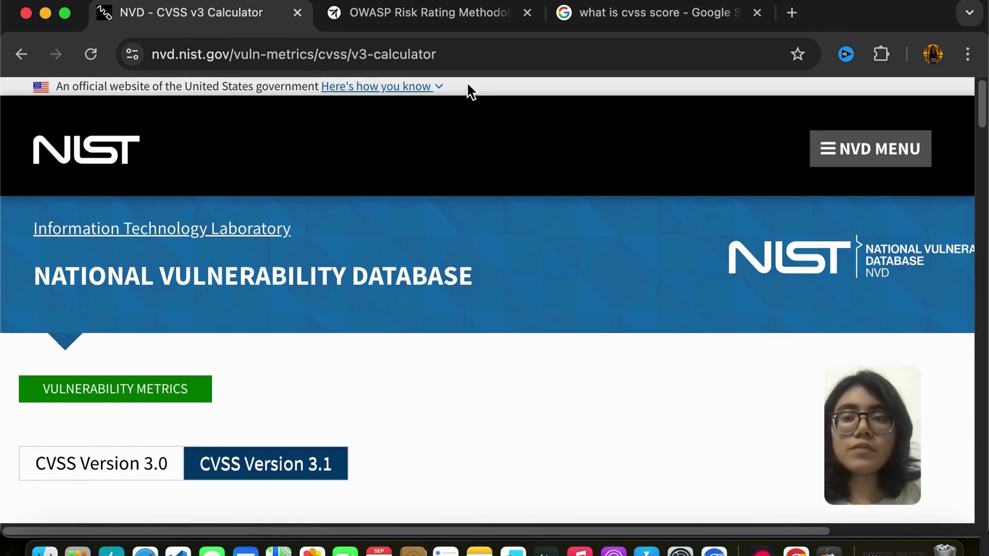
{"action": "left_click", "coordinate": [453, 60]}
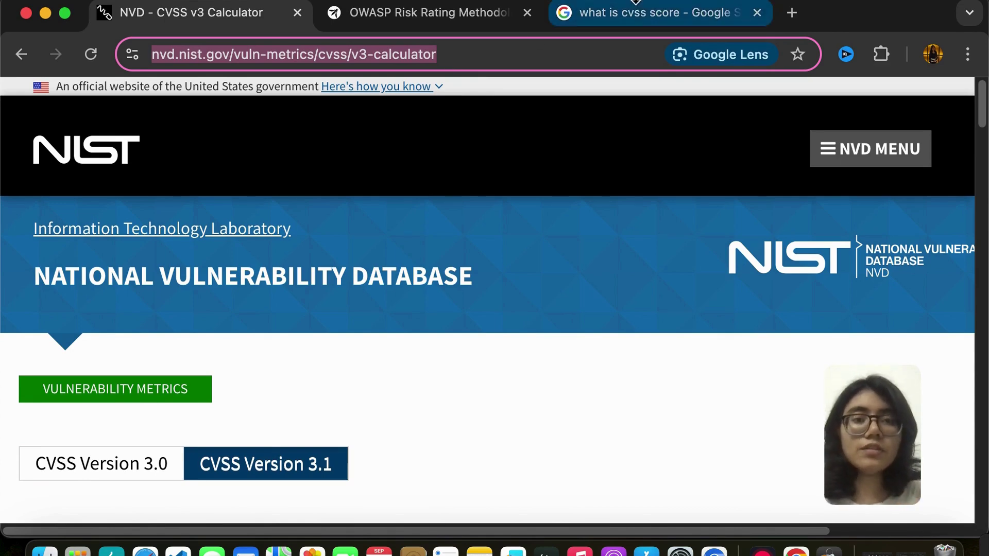
Replace the Google query with 'cvss score calculator' and locate NVD's CVSS v3 Calculator in the results
{"action": "left_click", "coordinate": [639, 16]}
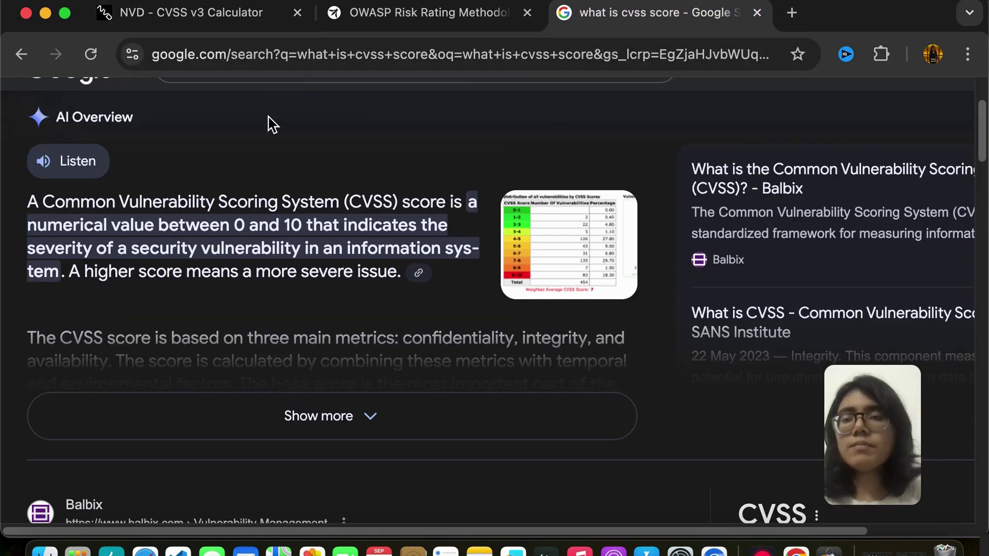
{"action": "scroll", "coordinate": [271, 123], "scroll_direction": "up", "scroll_amount": 2}
{"action": "scroll", "coordinate": [271, 124], "scroll_direction": "up", "scroll_amount": 2}
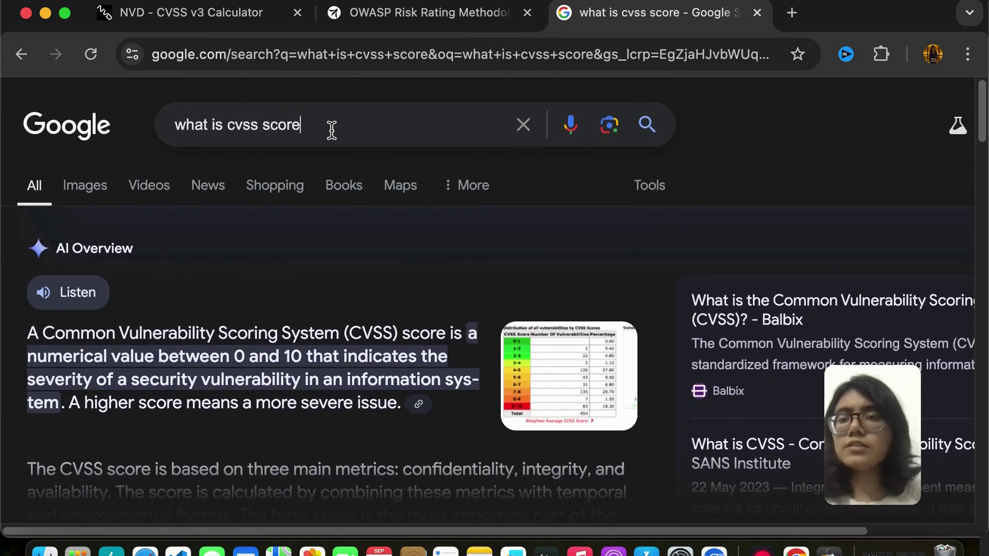
{"action": "left_click", "coordinate": [331, 128]}
{"action": "key", "text": "BackSpace"}
{"action": "key", "text": "BackSpace"}
{"action": "key", "text": "BackSpace"}
{"action": "key", "text": "BackSpace"}
{"action": "key", "text": "BackSpace"}
{"action": "key", "text": "BackSpace"}
{"action": "key", "text": "BackSpace"}
{"action": "key", "text": "BackSpace"}
{"action": "key", "text": "BackSpace"}
{"action": "key", "text": "BackSpace"}
{"action": "key", "text": "BackSpace"}
{"action": "key", "text": "BackSpace"}
{"action": "key", "text": "BackSpace"}
{"action": "key", "text": "BackSpace"}
{"action": "key", "text": "BackSpace"}
{"action": "key", "text": "BackSpace"}
{"action": "key", "text": "BackSpace"}
{"action": "key", "text": "BackSpace"}
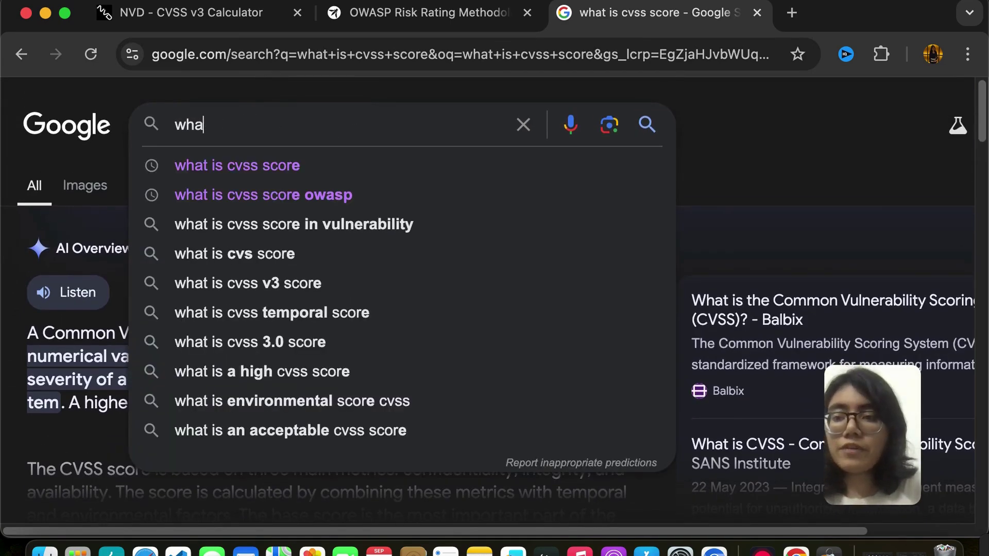
{"action": "type", "text": "cvss"}
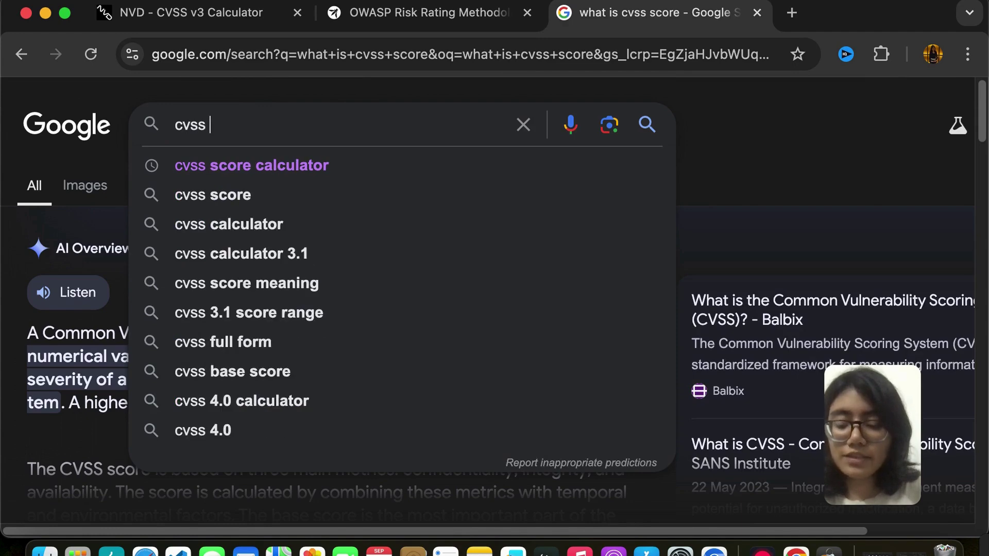
{"action": "key", "text": "Down"}
{"action": "key", "text": "Return"}
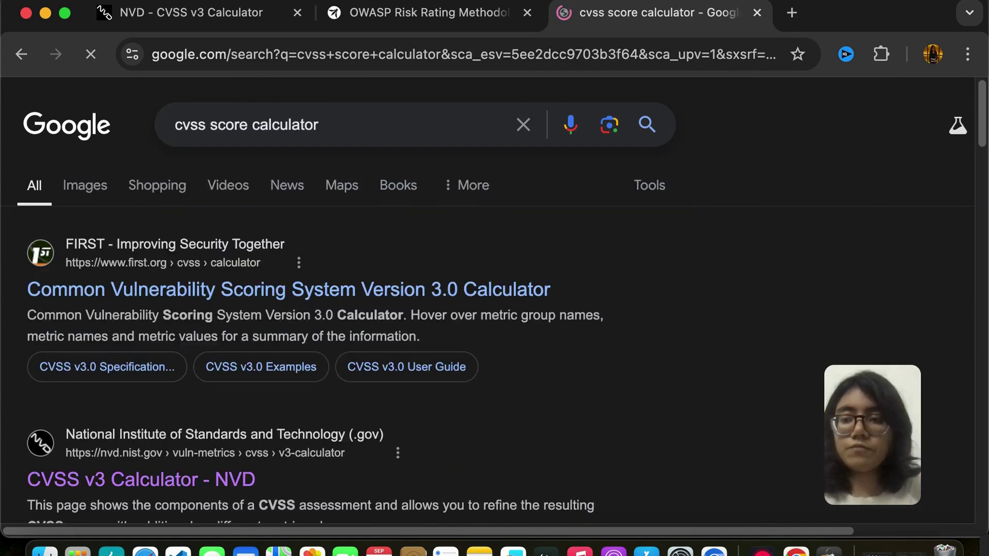
{"action": "scroll", "coordinate": [173, 258], "scroll_direction": "down", "scroll_amount": 5}
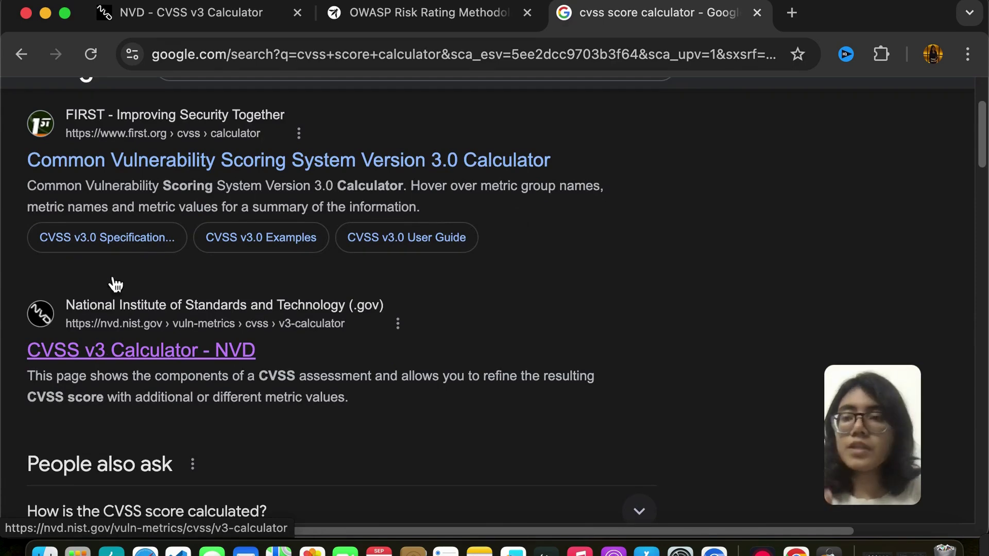
{"action": "key", "text": "super+1"}
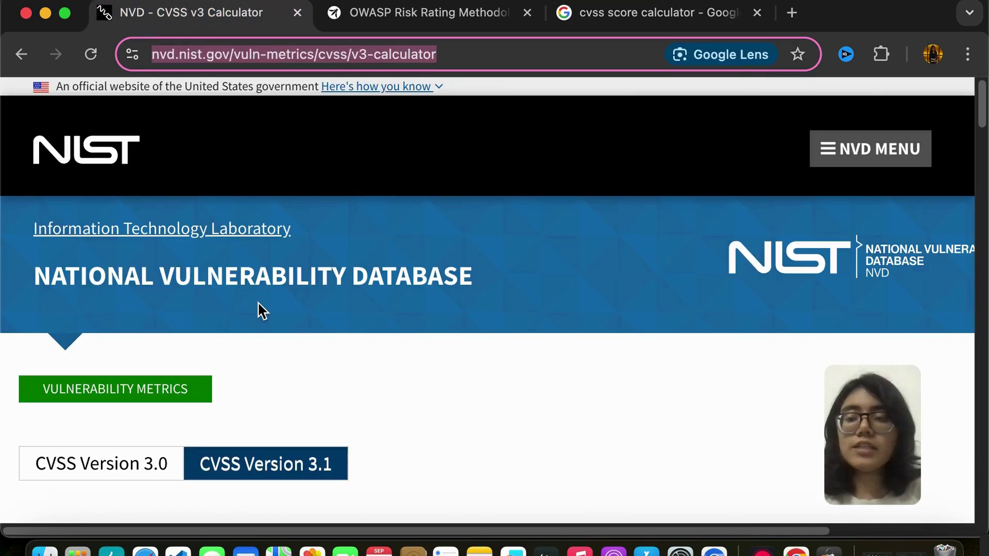
{"action": "left_click", "coordinate": [688, 9]}
Scroll the NVD calculator past the score charts to the Base Score exploitability options, vector still NA
{"action": "left_click", "coordinate": [236, 23]}
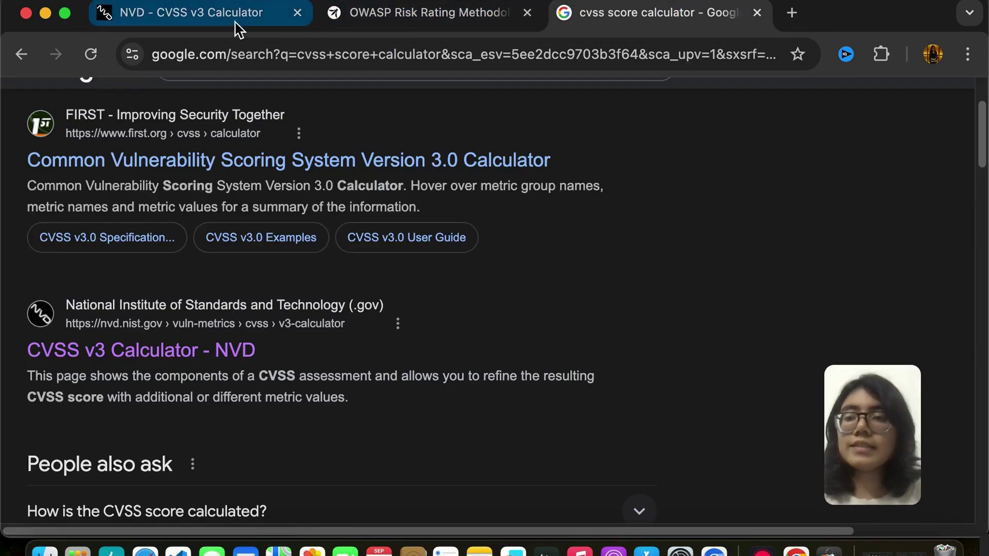
{"action": "scroll", "coordinate": [359, 408], "scroll_direction": "down", "scroll_amount": 5}
{"action": "scroll", "coordinate": [358, 404], "scroll_direction": "down", "scroll_amount": 6}
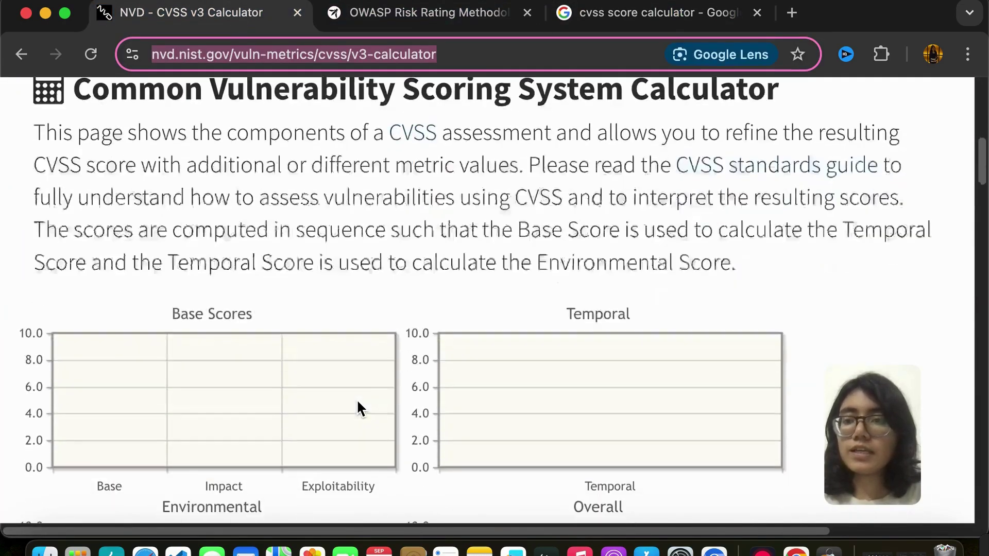
{"action": "scroll", "coordinate": [358, 404], "scroll_direction": "up", "scroll_amount": 4}
{"action": "scroll", "coordinate": [358, 405], "scroll_direction": "down", "scroll_amount": 2}
{"action": "scroll", "coordinate": [357, 401], "scroll_direction": "down", "scroll_amount": 12}
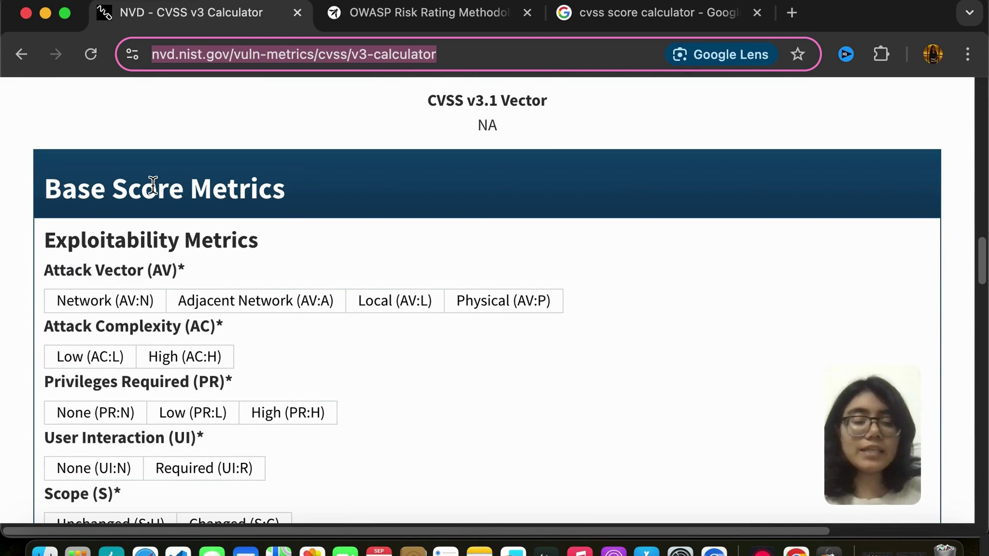
{"action": "mouse_move", "coordinate": [183, 182]}
{"action": "scroll", "coordinate": [215, 204], "scroll_direction": "down", "scroll_amount": 3}
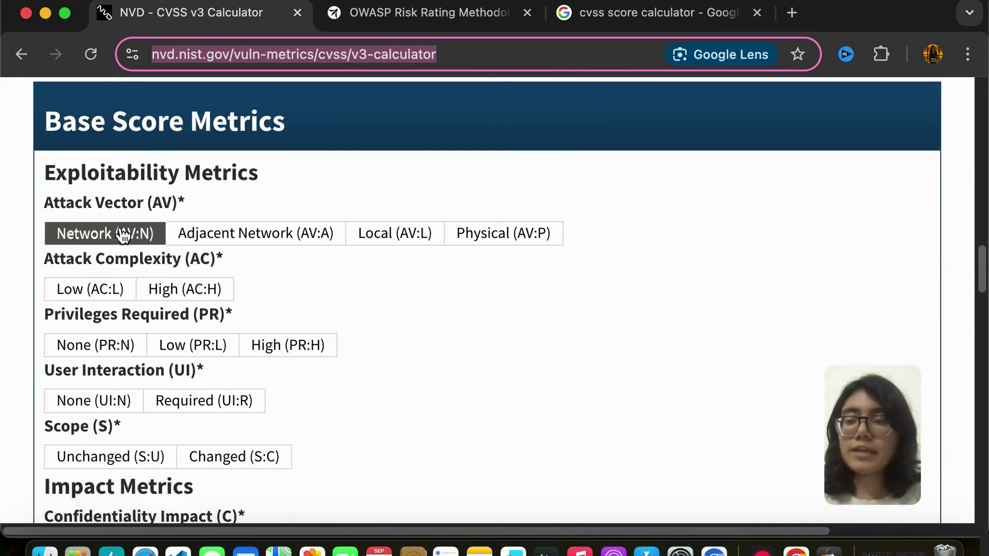
{"action": "left_click", "coordinate": [256, 398]}
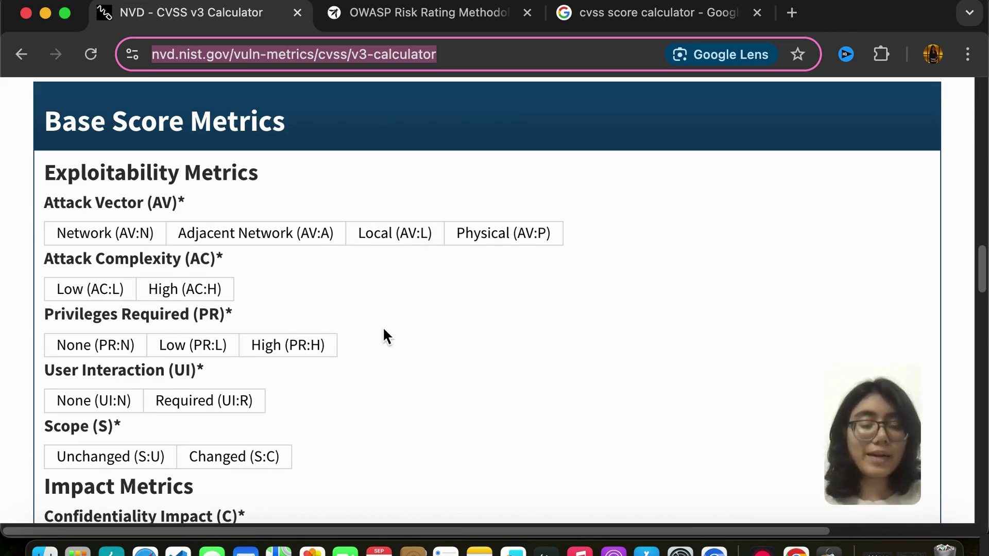
{"action": "scroll", "coordinate": [331, 327], "scroll_direction": "down", "scroll_amount": 1}
{"action": "scroll", "coordinate": [332, 330], "scroll_direction": "up", "scroll_amount": 5}
{"action": "scroll", "coordinate": [332, 329], "scroll_direction": "up", "scroll_amount": 4}
{"action": "scroll", "coordinate": [330, 320], "scroll_direction": "down", "scroll_amount": 4}
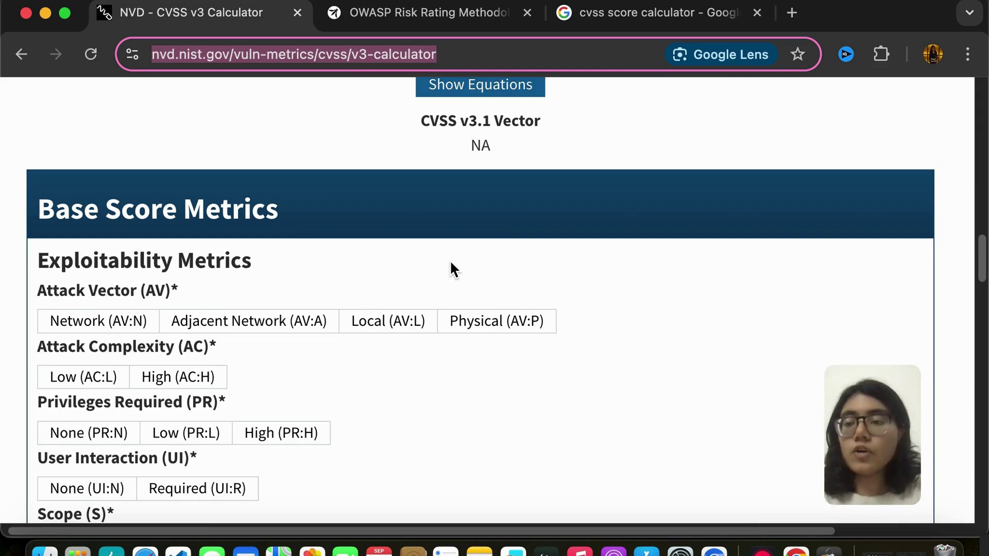
Read the Privileges Required and User Interaction descriptions, then choose Required (UI:R)
{"action": "scroll", "coordinate": [451, 268], "scroll_direction": "down", "scroll_amount": 2}
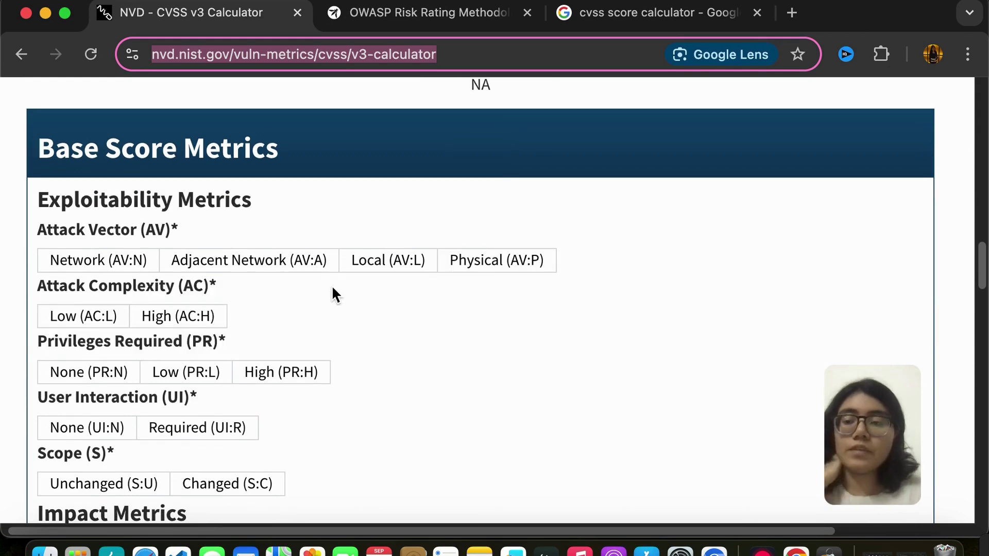
{"action": "mouse_move", "coordinate": [332, 288]}
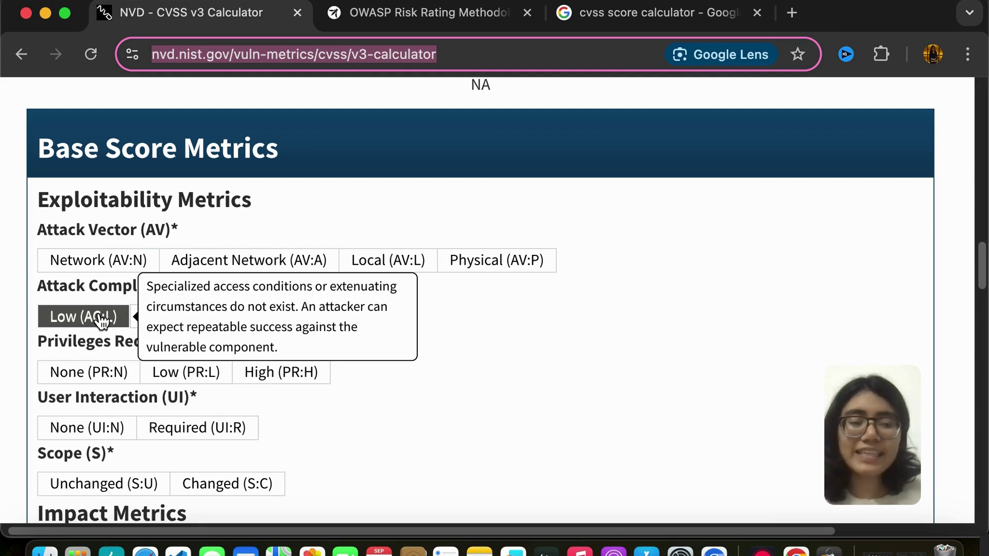
{"action": "mouse_move", "coordinate": [258, 290]}
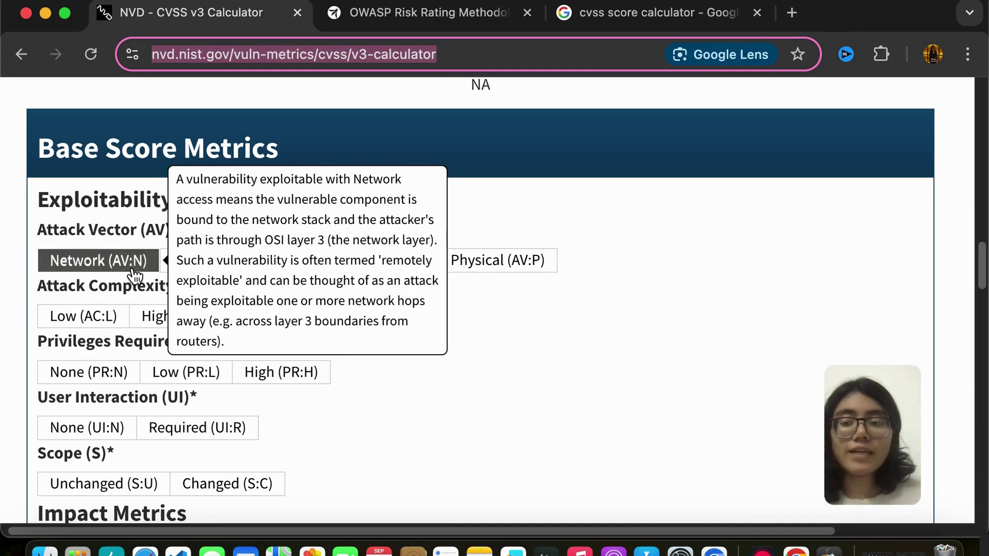
{"action": "mouse_move", "coordinate": [525, 268]}
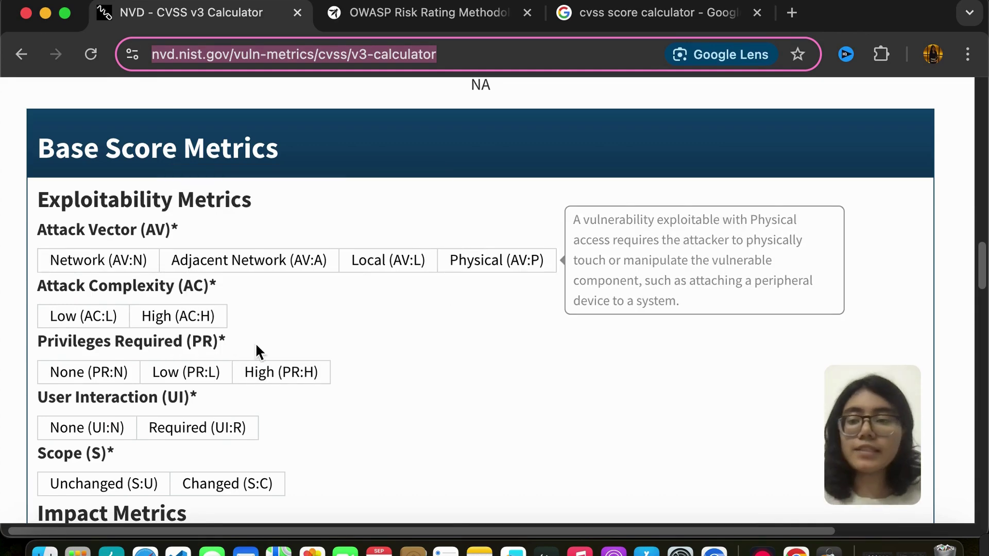
{"action": "mouse_move", "coordinate": [90, 328]}
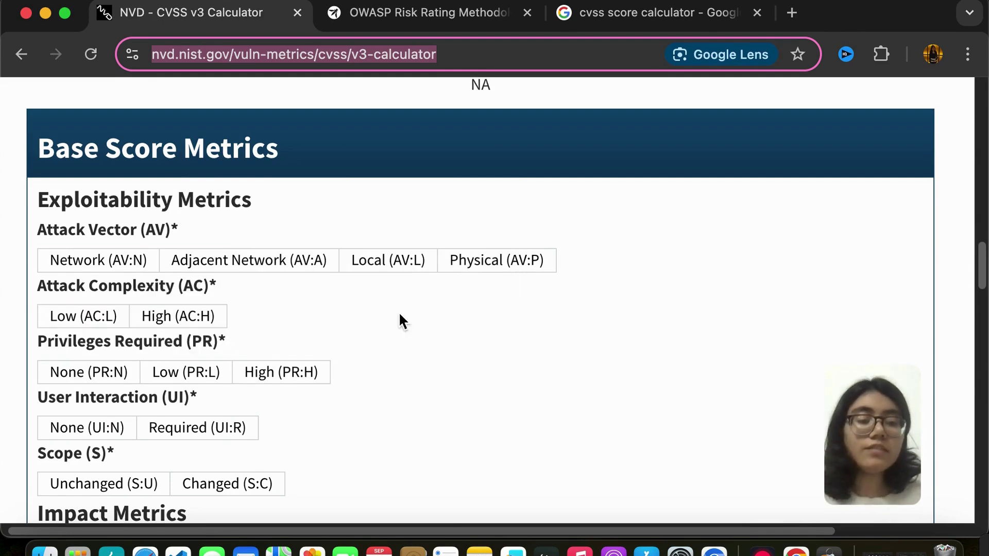
{"action": "scroll", "coordinate": [402, 322], "scroll_direction": "down", "scroll_amount": 2}
{"action": "scroll", "coordinate": [401, 319], "scroll_direction": "down", "scroll_amount": 1}
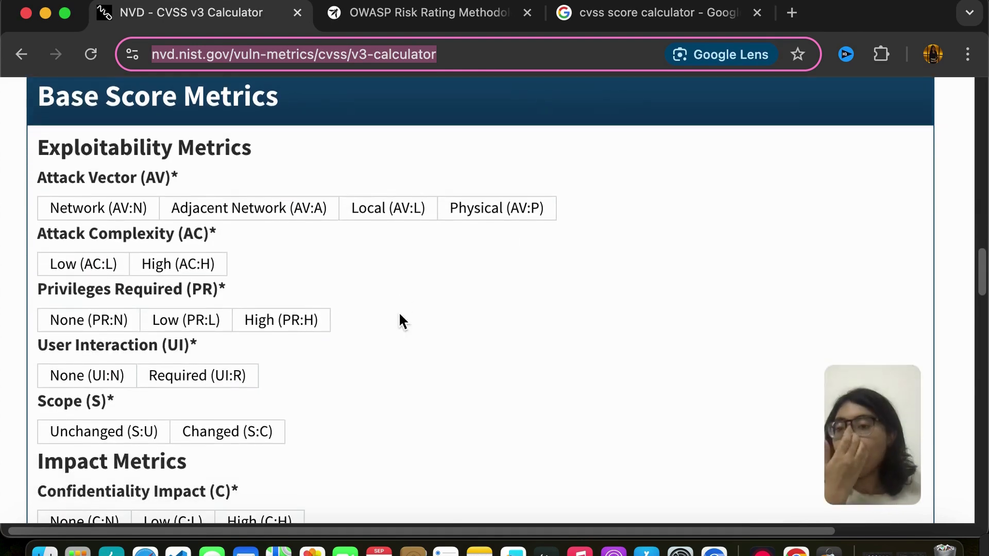
{"action": "mouse_move", "coordinate": [272, 343]}
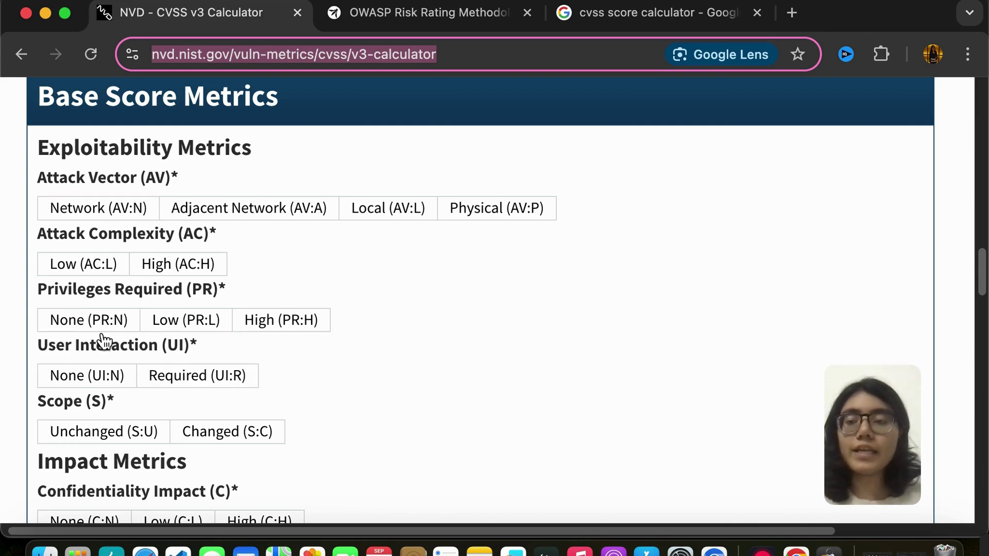
{"action": "mouse_move", "coordinate": [176, 334]}
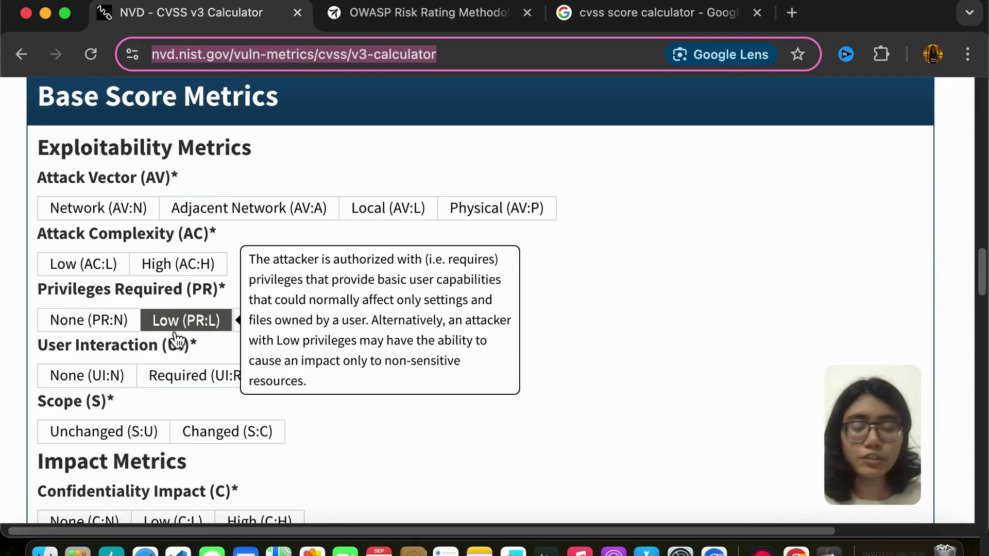
{"action": "mouse_move", "coordinate": [315, 329]}
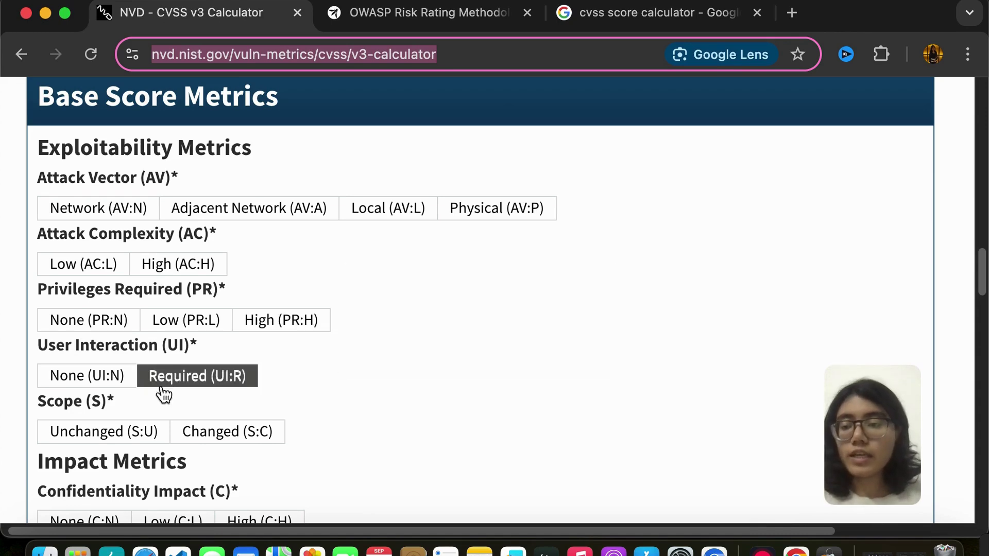
{"action": "scroll", "coordinate": [239, 388], "scroll_direction": "down", "scroll_amount": 3}
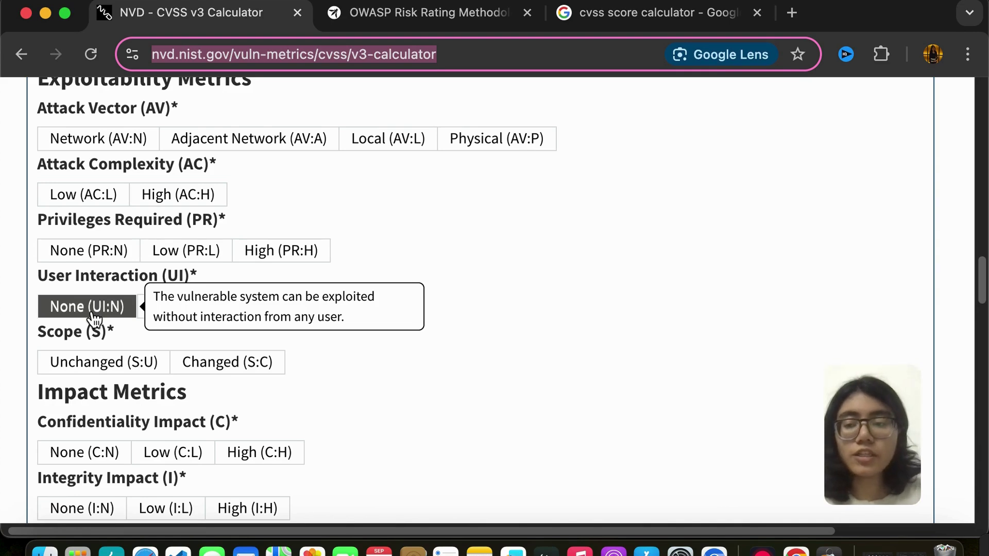
{"action": "mouse_move", "coordinate": [233, 315]}
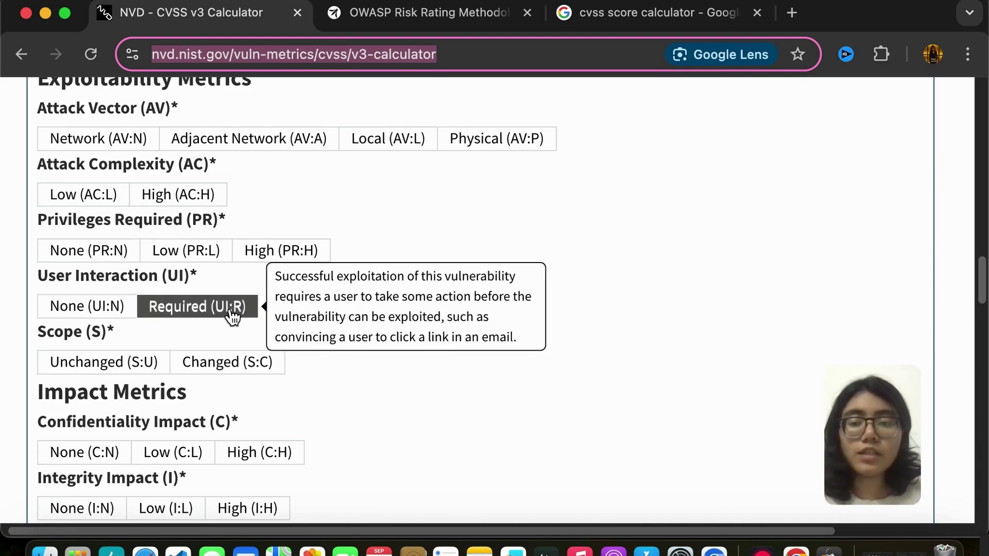
{"action": "left_click", "coordinate": [233, 315]}
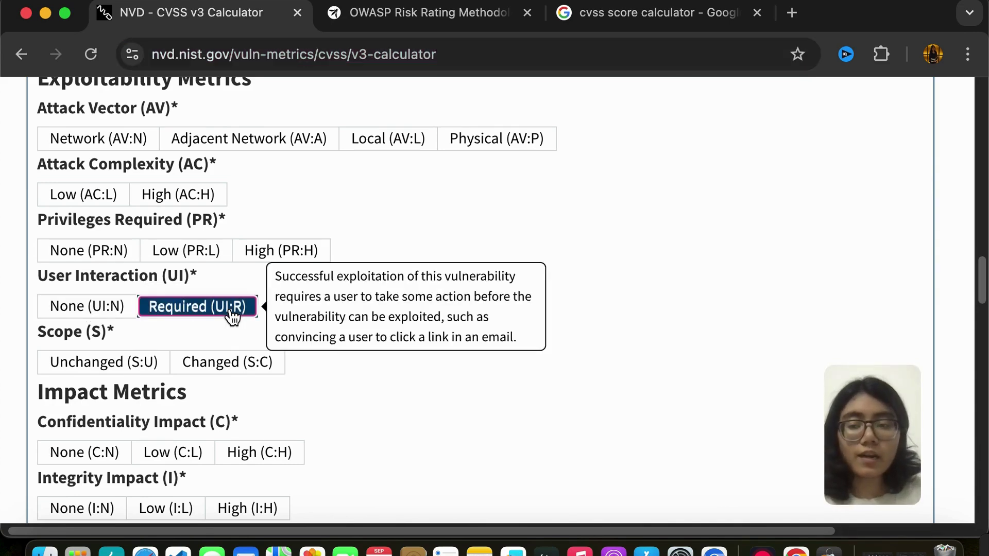
Switch User Interaction to None (UI:N) and scroll past Scope toward the Impact Metrics
{"action": "left_click", "coordinate": [90, 309]}
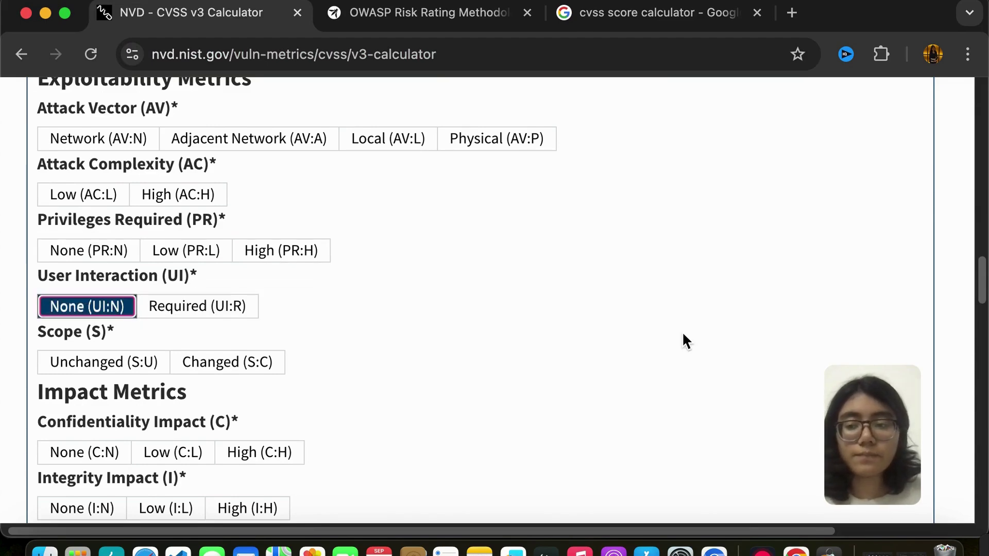
{"action": "scroll", "coordinate": [292, 335], "scroll_direction": "down", "scroll_amount": 3}
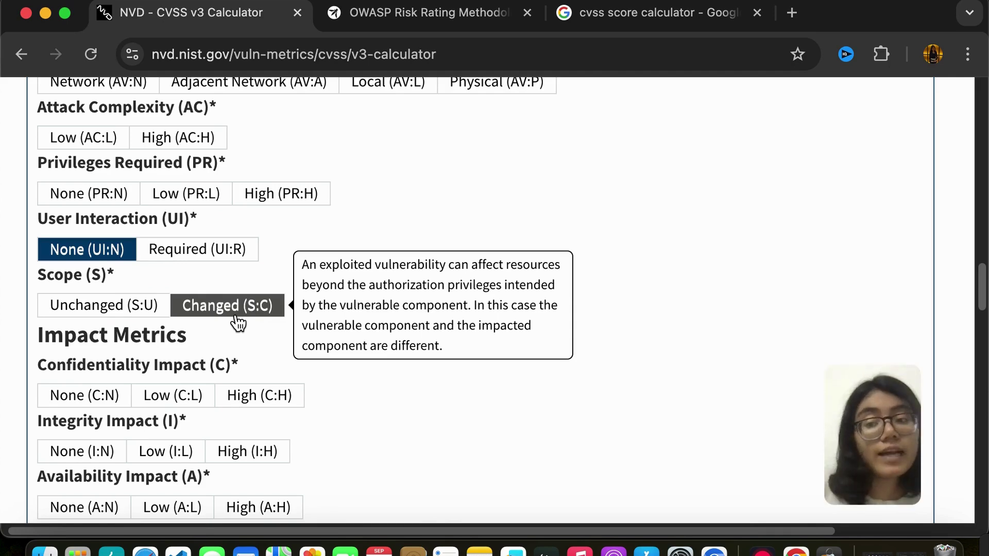
{"action": "scroll", "coordinate": [276, 252], "scroll_direction": "down", "scroll_amount": 2}
{"action": "scroll", "coordinate": [276, 252], "scroll_direction": "up", "scroll_amount": 3}
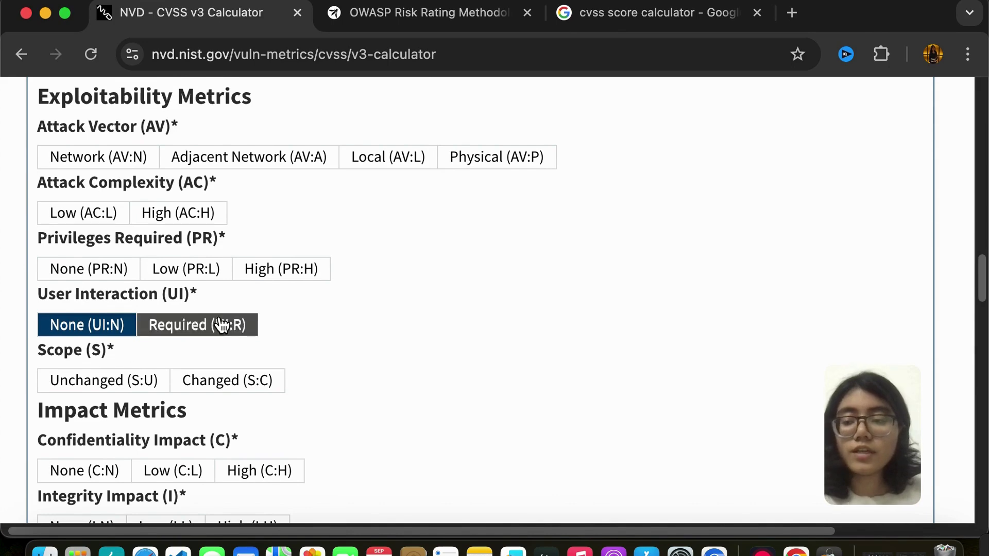
{"action": "scroll", "coordinate": [221, 326], "scroll_direction": "down", "scroll_amount": 5}
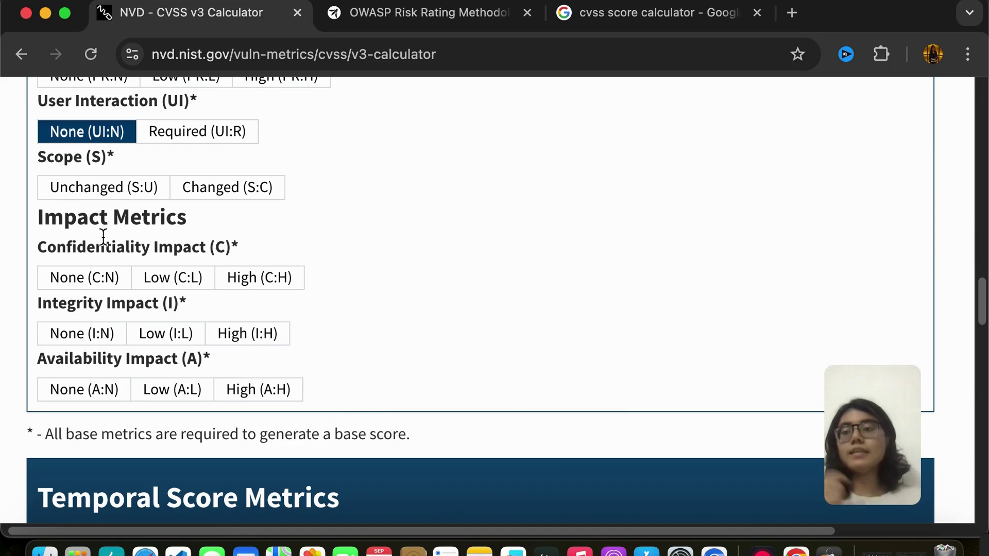
{"action": "mouse_move", "coordinate": [91, 242]}
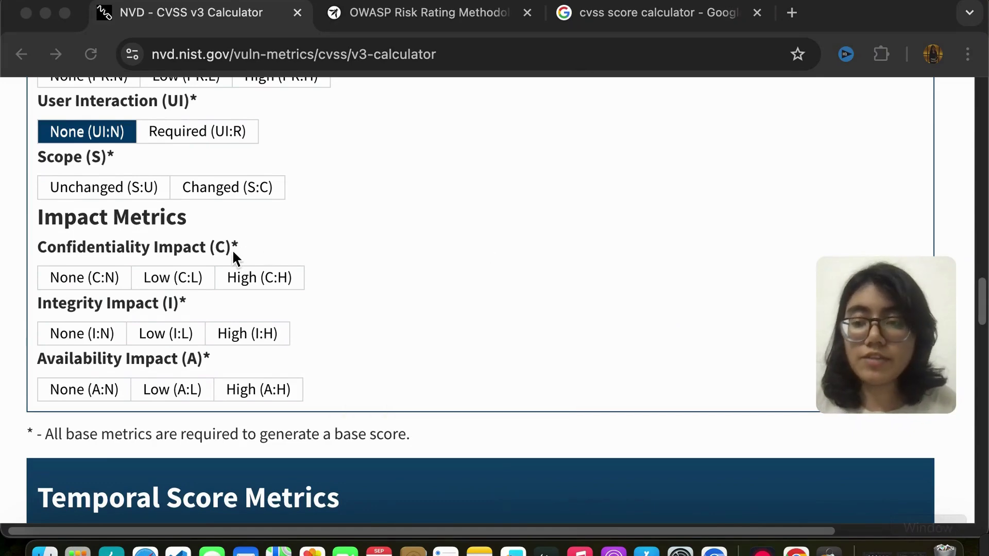
{"action": "right_click", "coordinate": [106, 236]}
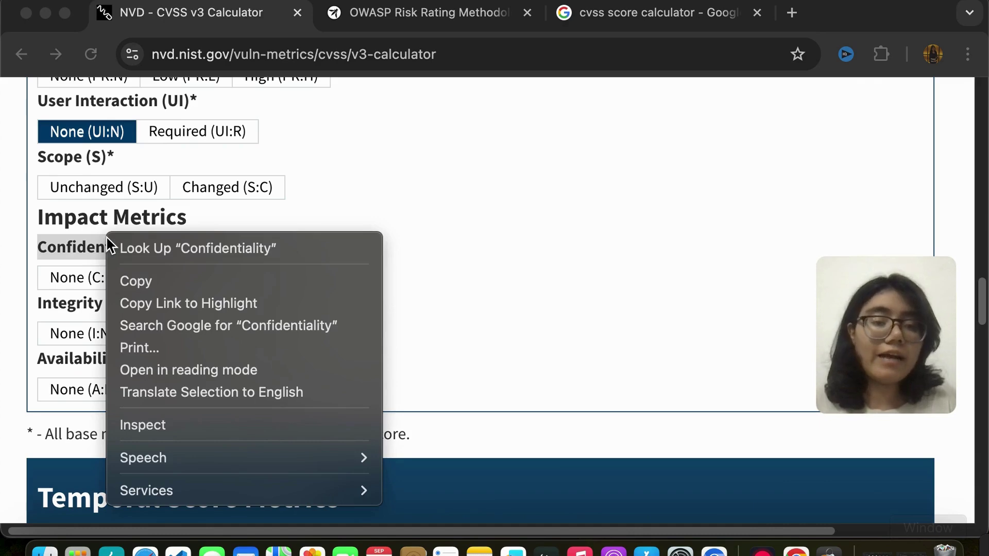
{"action": "left_click", "coordinate": [681, 161]}
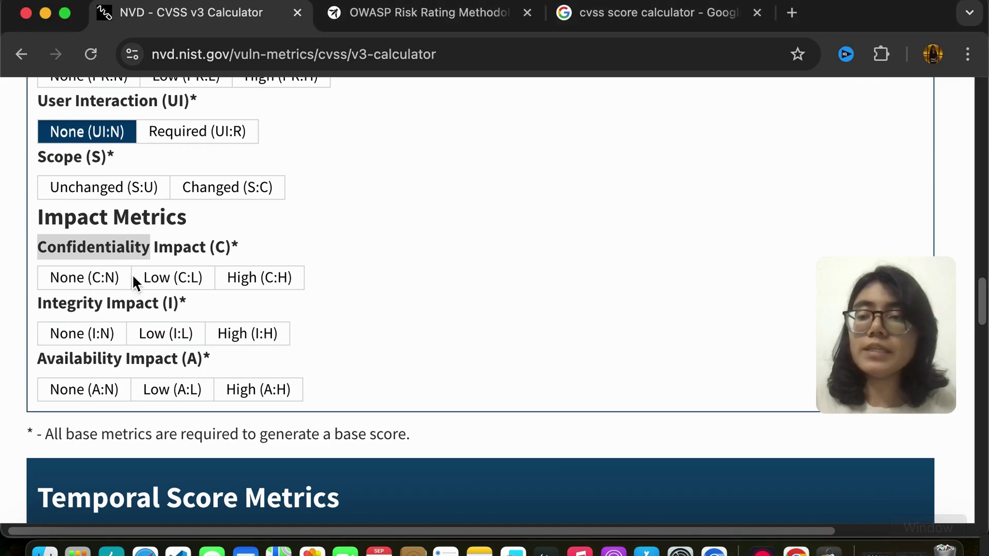
Move Confidentiality from None to Low (C:L) and Integrity from Low to High (I:H)
{"action": "left_click", "coordinate": [67, 278]}
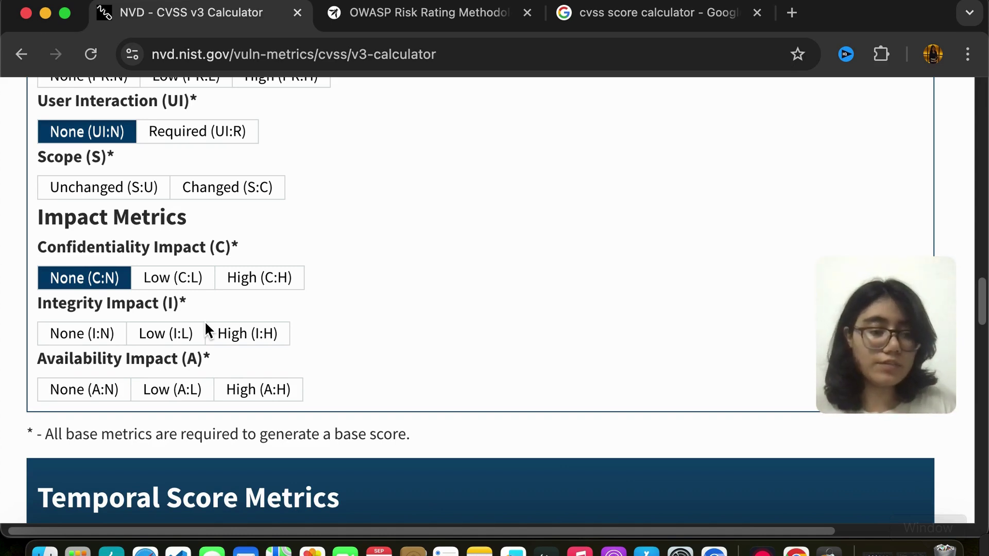
{"action": "left_click", "coordinate": [185, 286]}
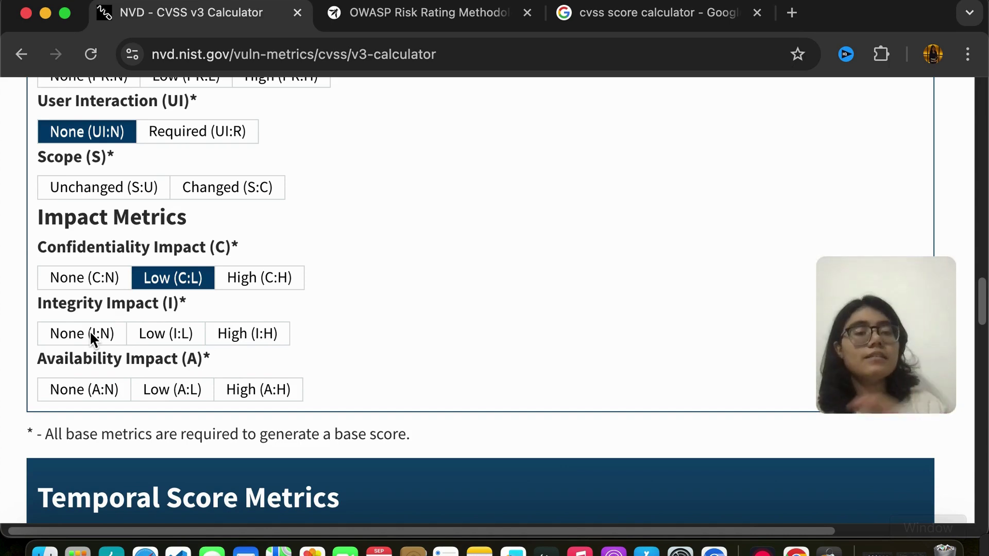
{"action": "left_click", "coordinate": [164, 340]}
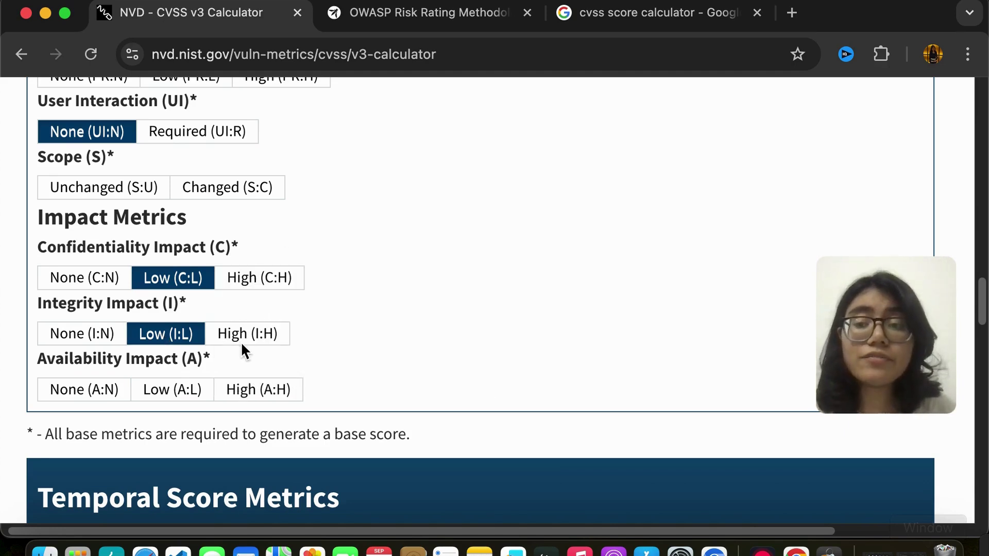
{"action": "left_click", "coordinate": [246, 339]}
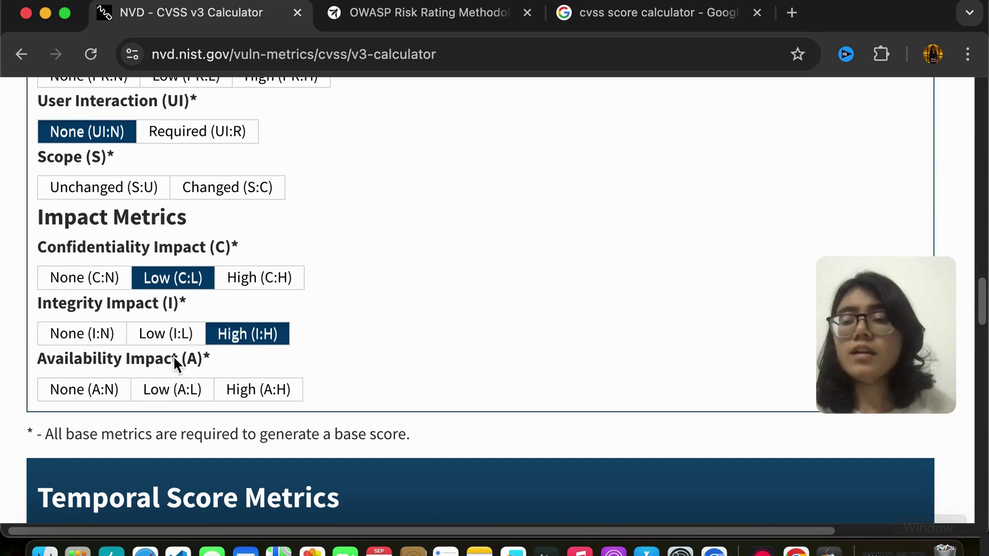
{"action": "mouse_move", "coordinate": [165, 360]}
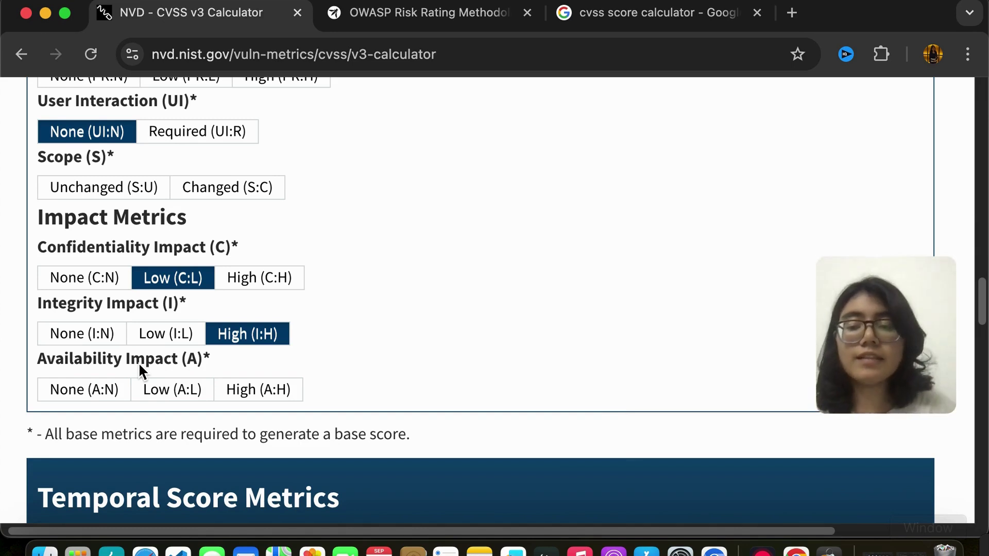
Move Availability Impact from Low to High (A:H); the score still reads NA
{"action": "left_click", "coordinate": [159, 390]}
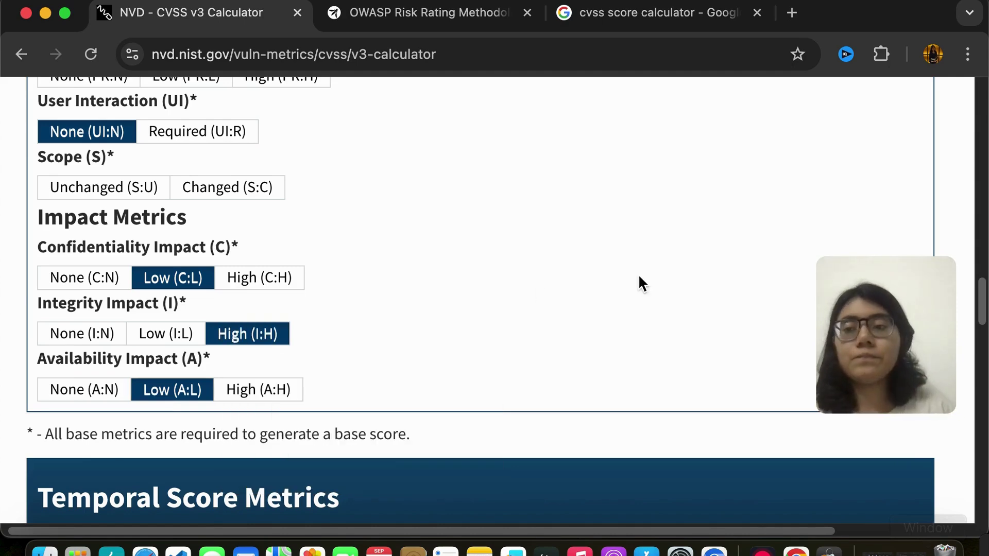
{"action": "left_click", "coordinate": [262, 395]}
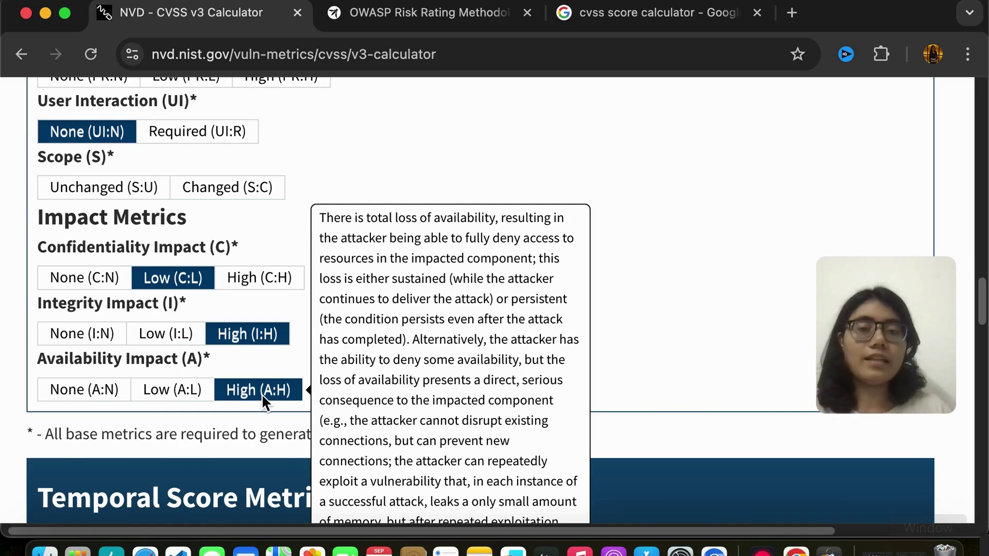
{"action": "scroll", "coordinate": [578, 180], "scroll_direction": "down", "scroll_amount": 2}
{"action": "scroll", "coordinate": [577, 177], "scroll_direction": "up", "scroll_amount": 7}
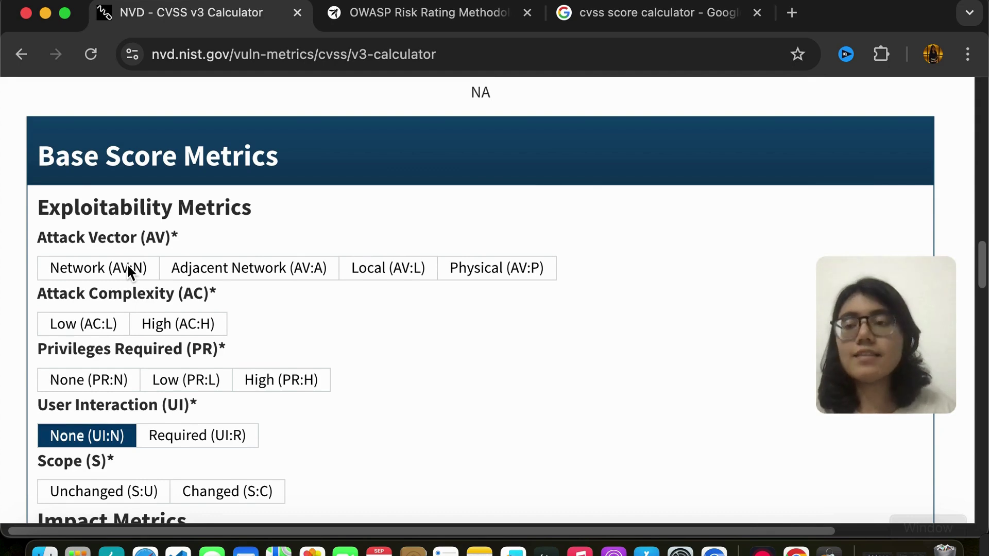
Set Attack Vector Network, Attack Complexity Low, Privileges Required None and Scope Unchanged
{"action": "left_click", "coordinate": [93, 267]}
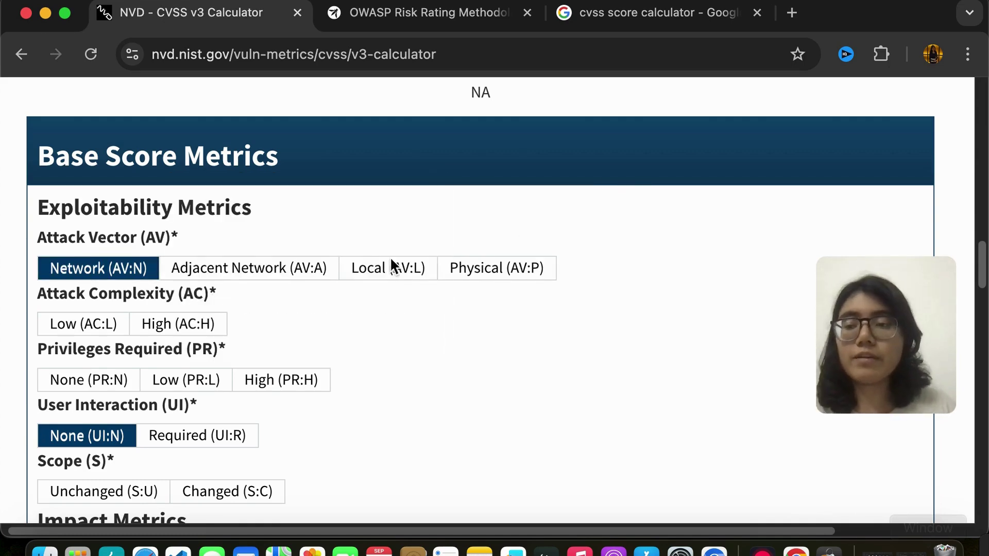
{"action": "scroll", "coordinate": [378, 265], "scroll_direction": "down", "scroll_amount": 2}
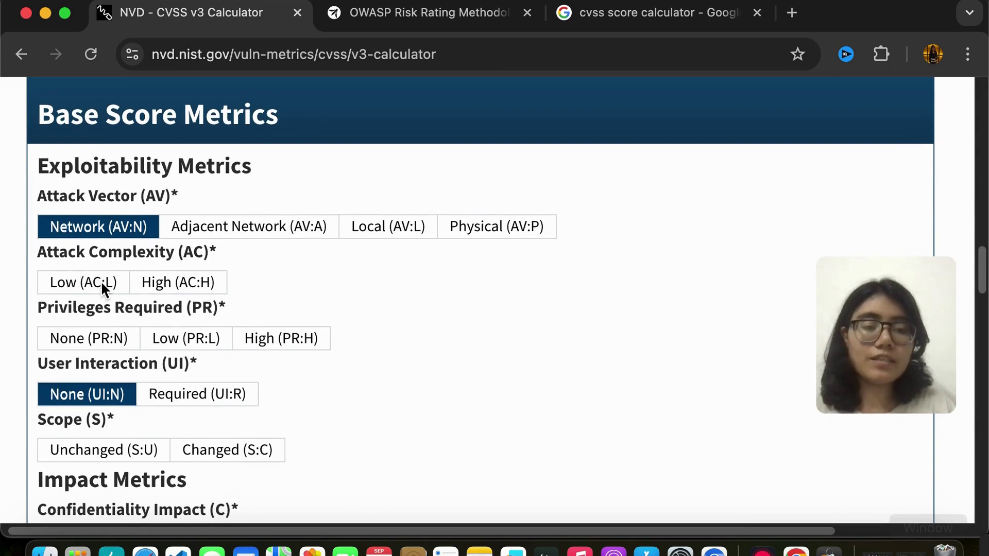
{"action": "left_click", "coordinate": [101, 280]}
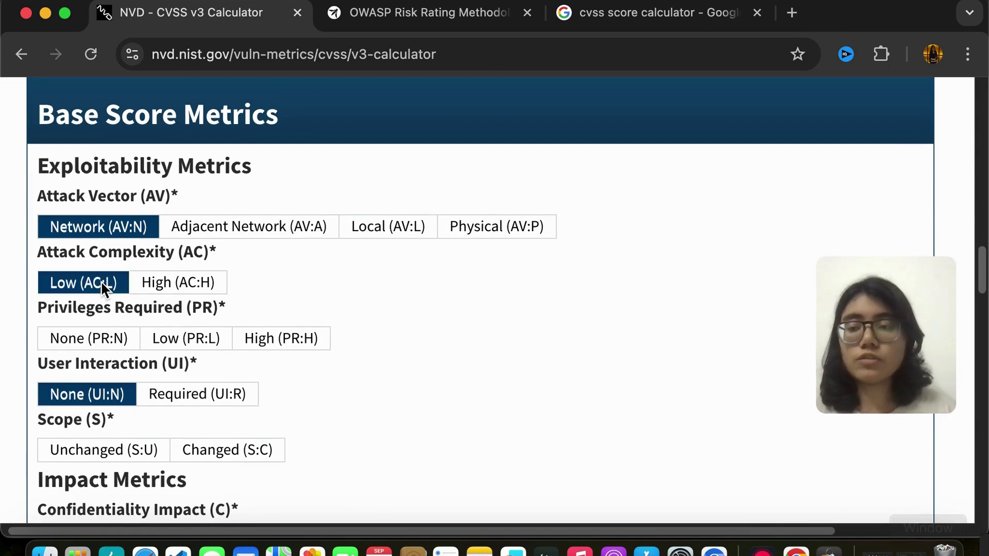
{"action": "scroll", "coordinate": [215, 339], "scroll_direction": "down", "scroll_amount": 1}
{"action": "scroll", "coordinate": [216, 350], "scroll_direction": "down", "scroll_amount": 1}
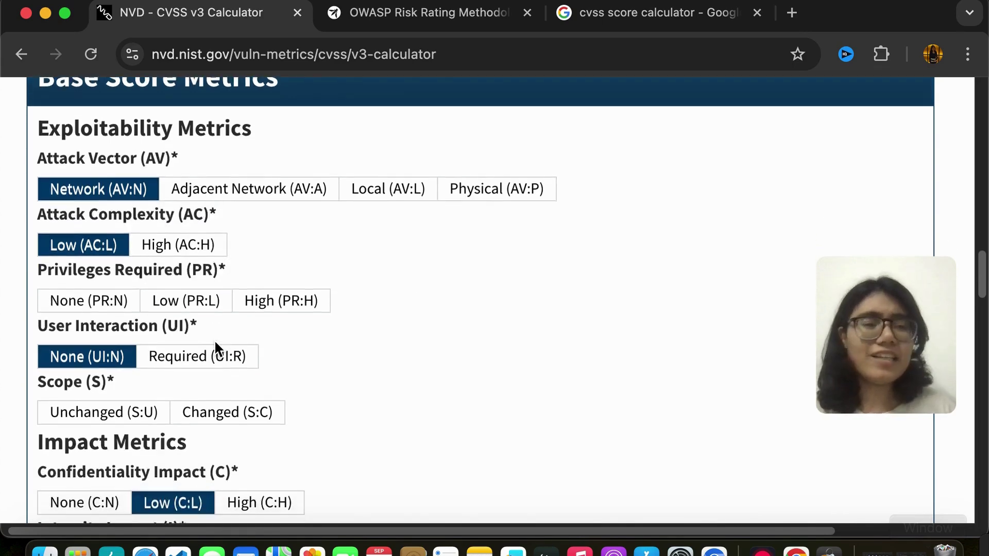
{"action": "left_click", "coordinate": [117, 306]}
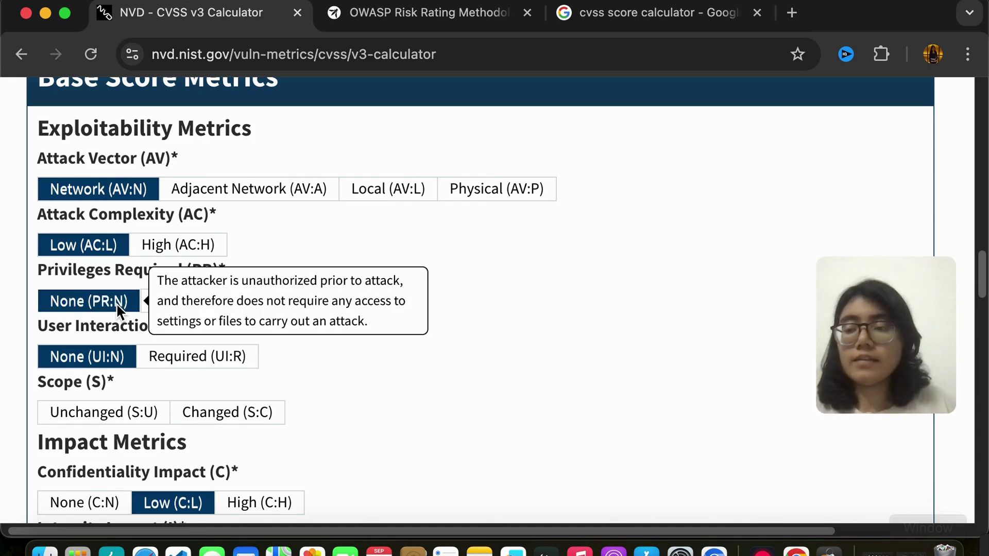
{"action": "scroll", "coordinate": [117, 307], "scroll_direction": "down", "scroll_amount": 1}
{"action": "scroll", "coordinate": [118, 308], "scroll_direction": "down", "scroll_amount": 1}
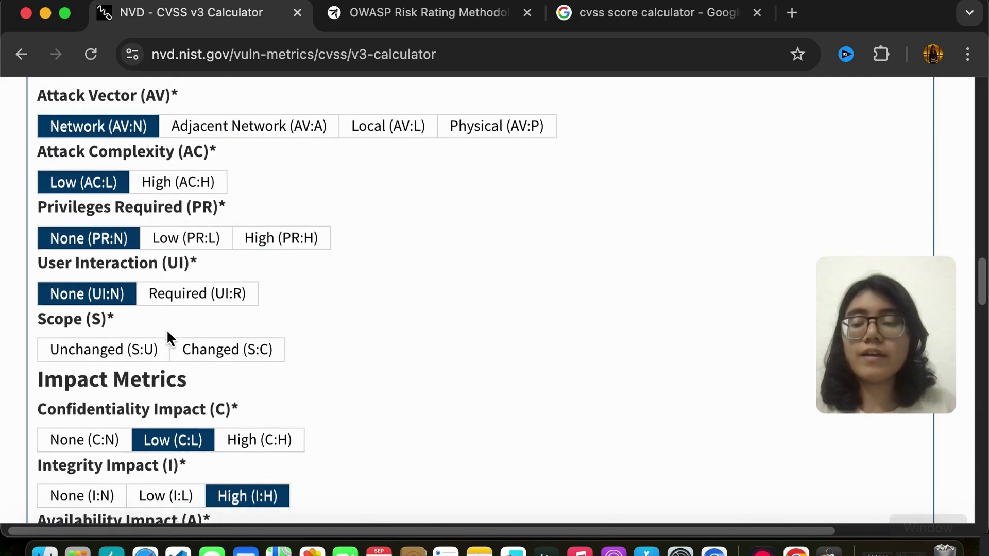
{"action": "scroll", "coordinate": [101, 340], "scroll_direction": "down", "scroll_amount": 1}
{"action": "left_click", "coordinate": [99, 335]}
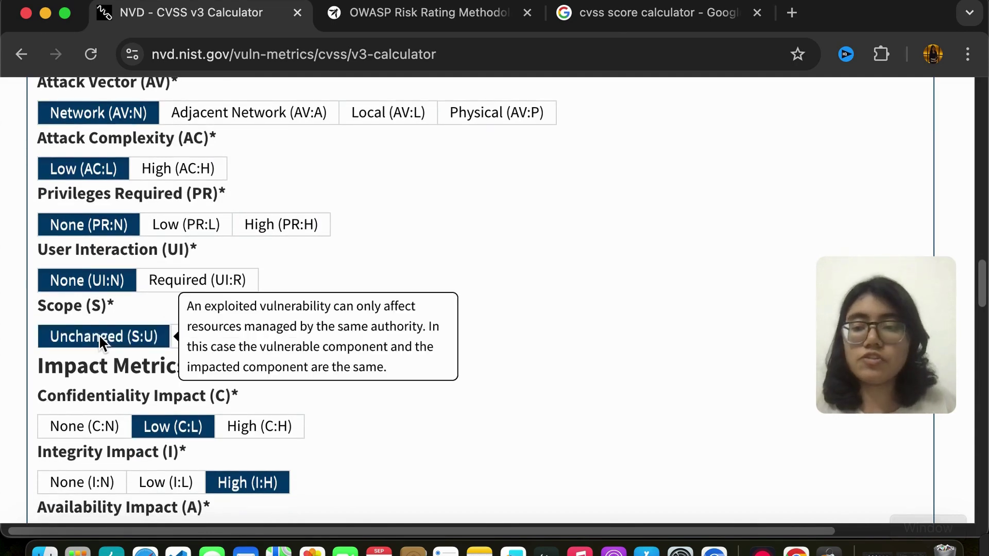
{"action": "scroll", "coordinate": [99, 335], "scroll_direction": "down", "scroll_amount": 3}
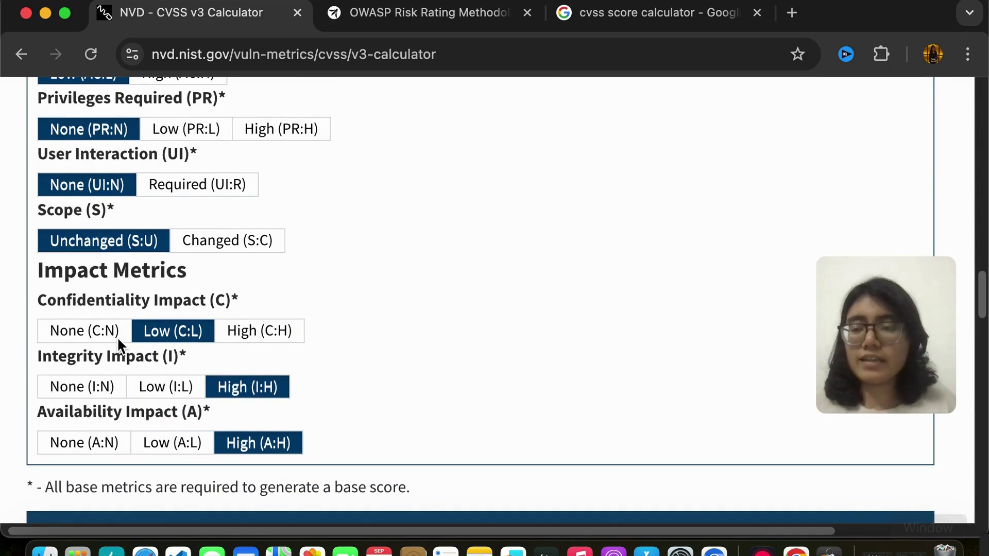
Set the impact metrics to Integrity Low, Availability None and Confidentiality None (C:N)
{"action": "left_click", "coordinate": [180, 398]}
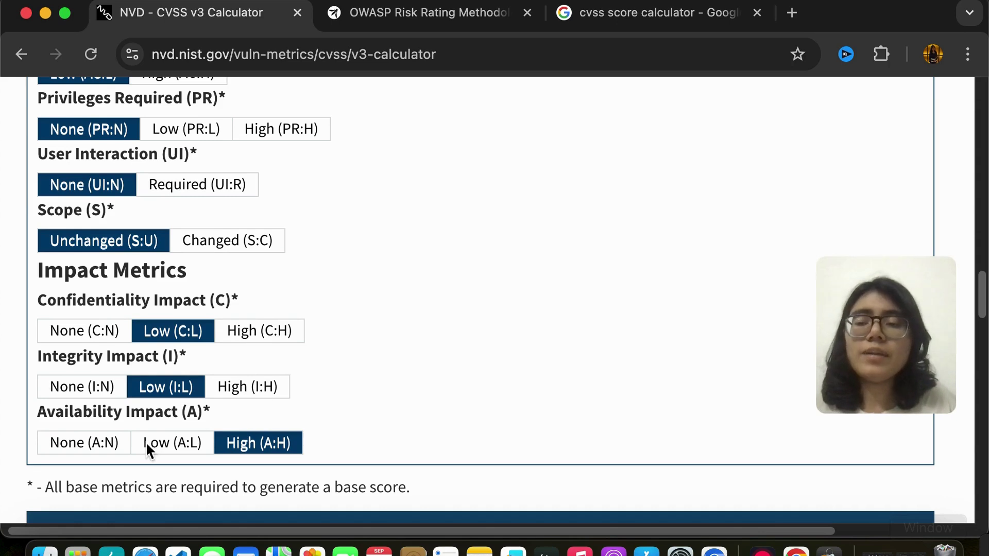
{"action": "left_click", "coordinate": [93, 445]}
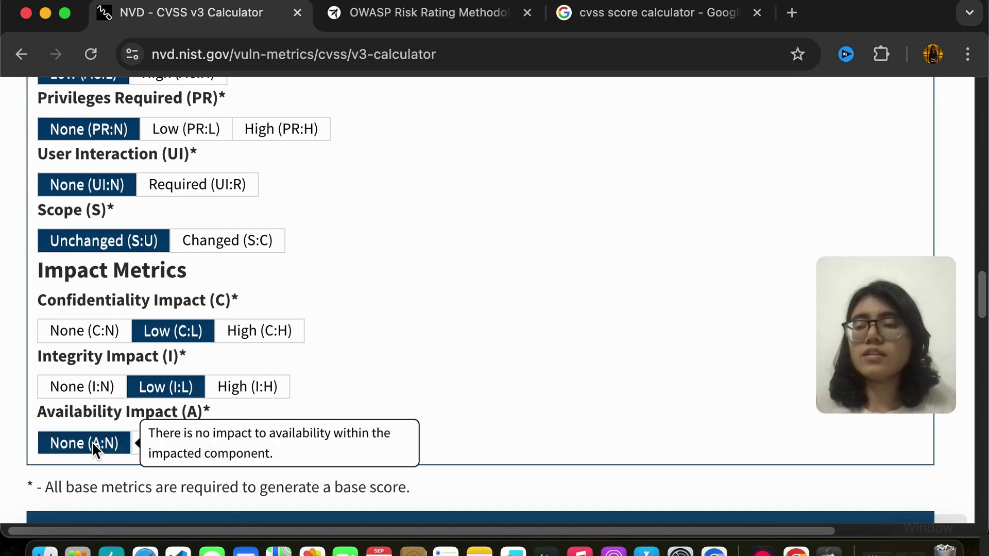
{"action": "left_click", "coordinate": [103, 338]}
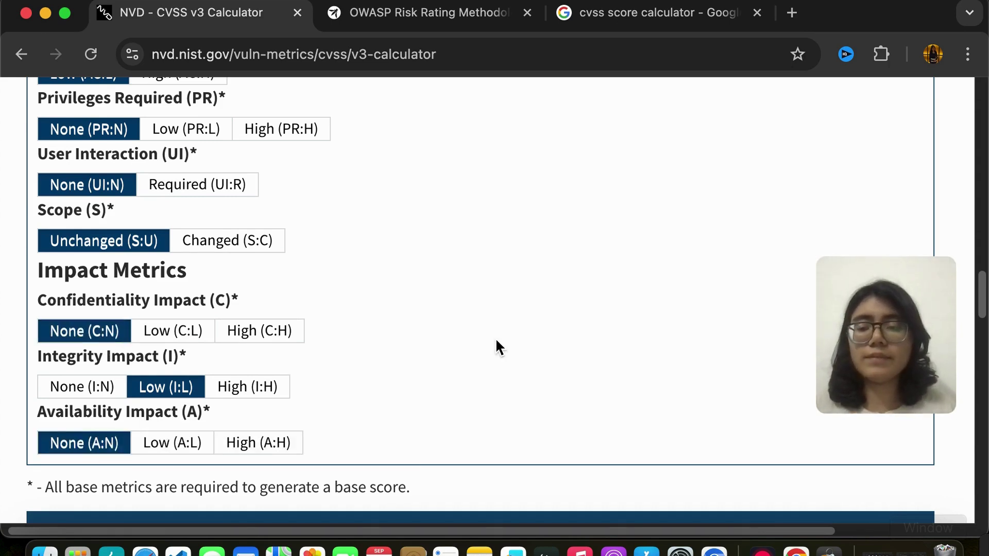
{"action": "scroll", "coordinate": [497, 345], "scroll_direction": "down", "scroll_amount": 4}
{"action": "scroll", "coordinate": [497, 346], "scroll_direction": "up", "scroll_amount": 12}
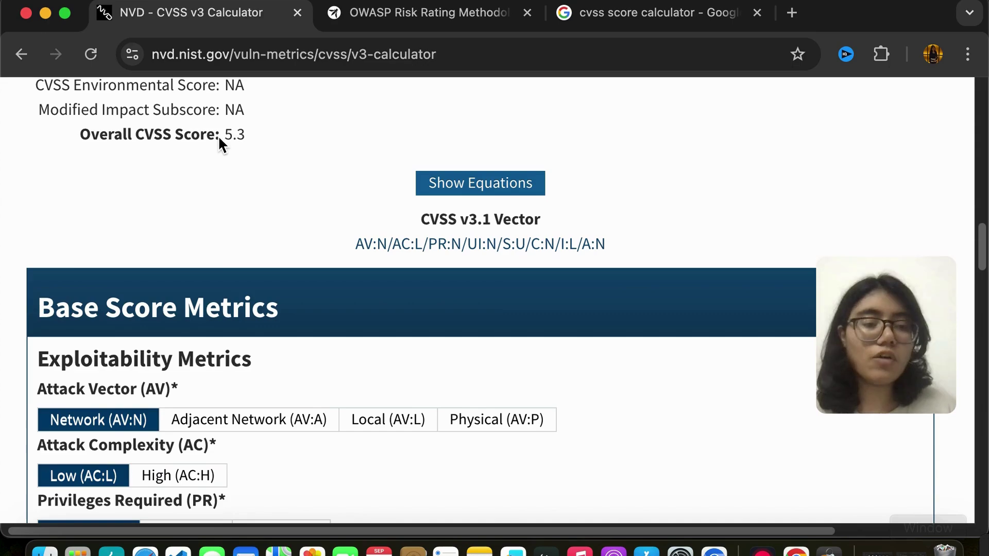
{"action": "scroll", "coordinate": [262, 281], "scroll_direction": "down", "scroll_amount": 3}
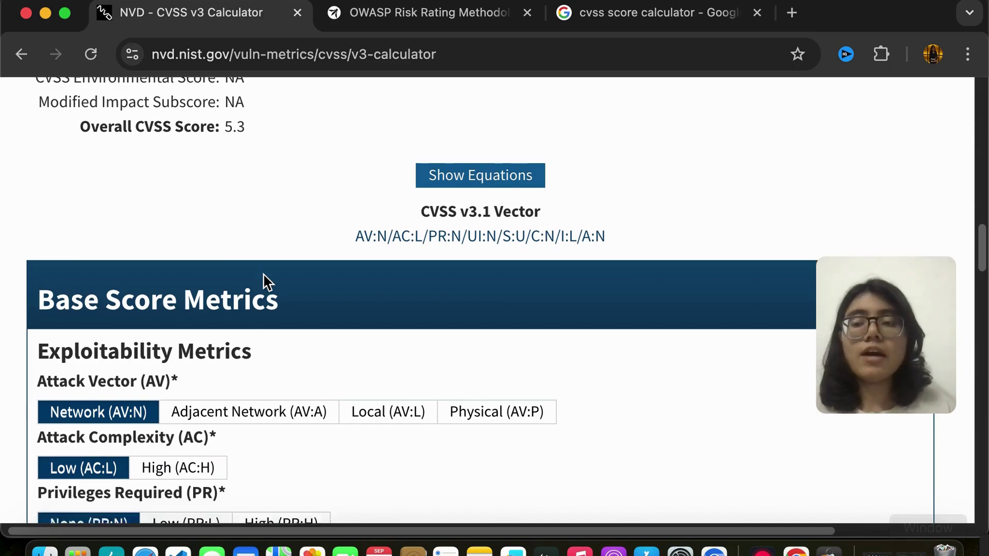
{"action": "scroll", "coordinate": [178, 239], "scroll_direction": "down", "scroll_amount": 10}
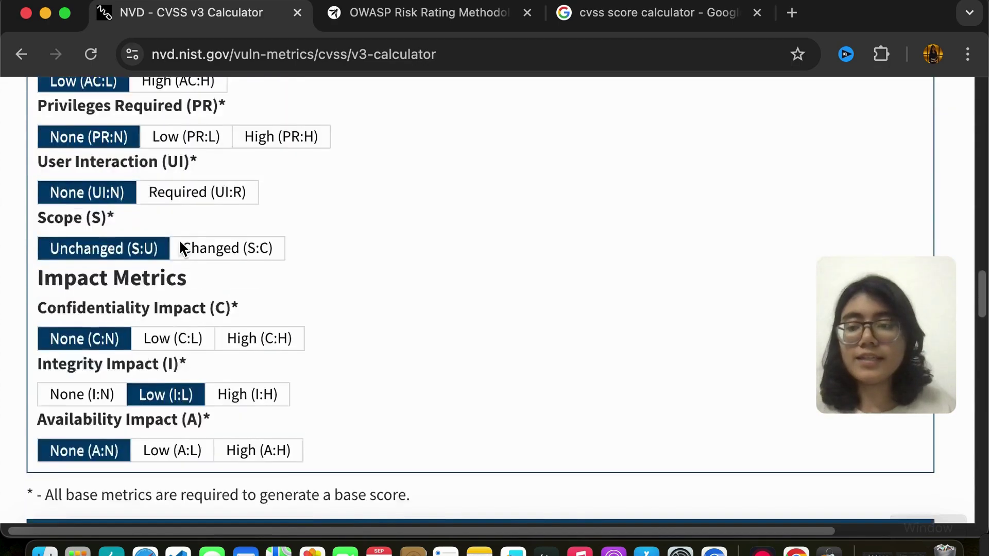
{"action": "scroll", "coordinate": [179, 239], "scroll_direction": "down", "scroll_amount": 3}
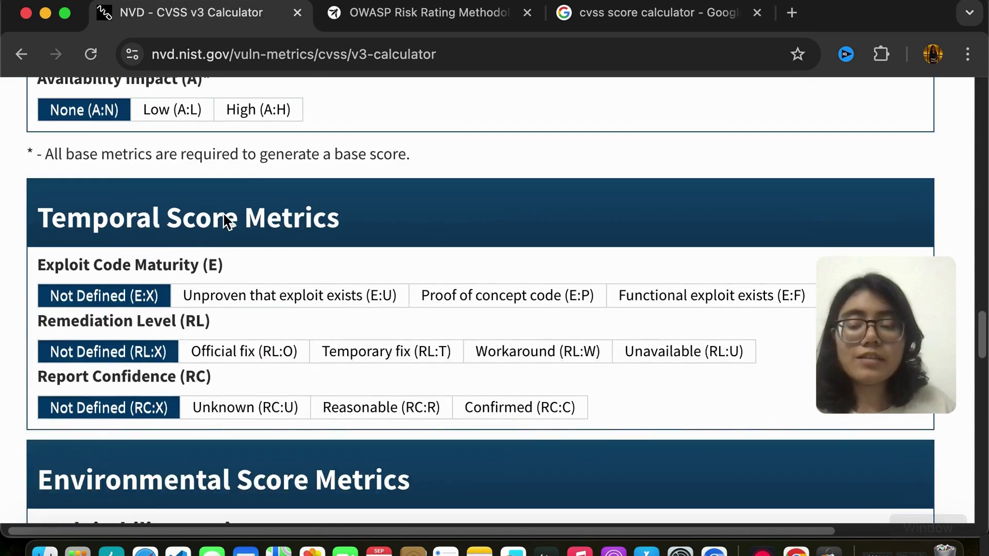
{"action": "scroll", "coordinate": [227, 219], "scroll_direction": "down", "scroll_amount": 4}
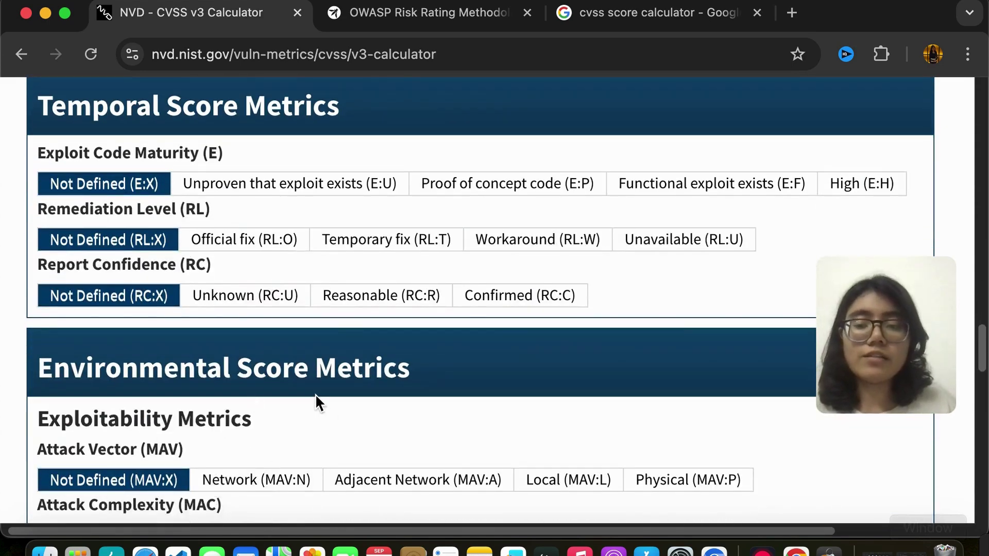
{"action": "scroll", "coordinate": [315, 394], "scroll_direction": "up", "scroll_amount": 1}
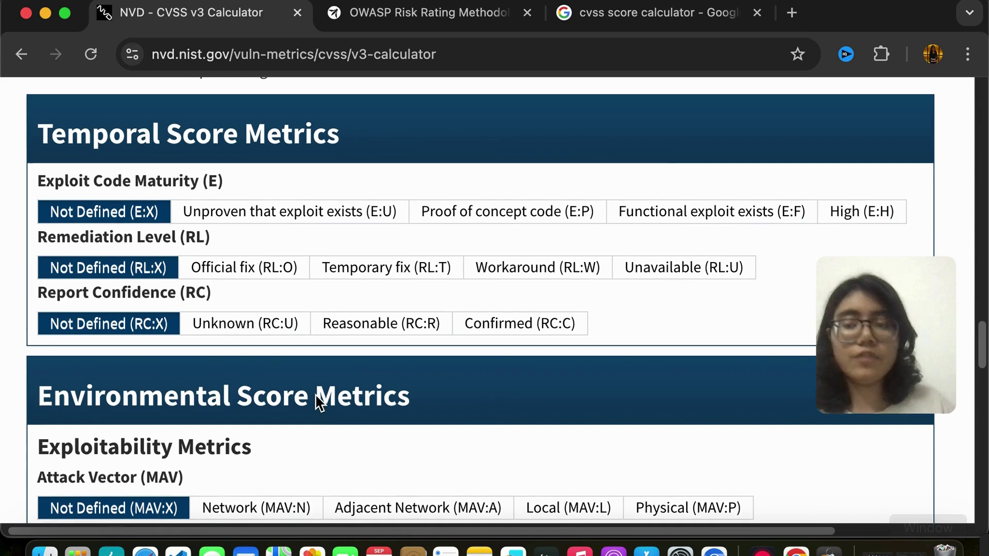
{"action": "scroll", "coordinate": [315, 396], "scroll_direction": "up", "scroll_amount": 15}
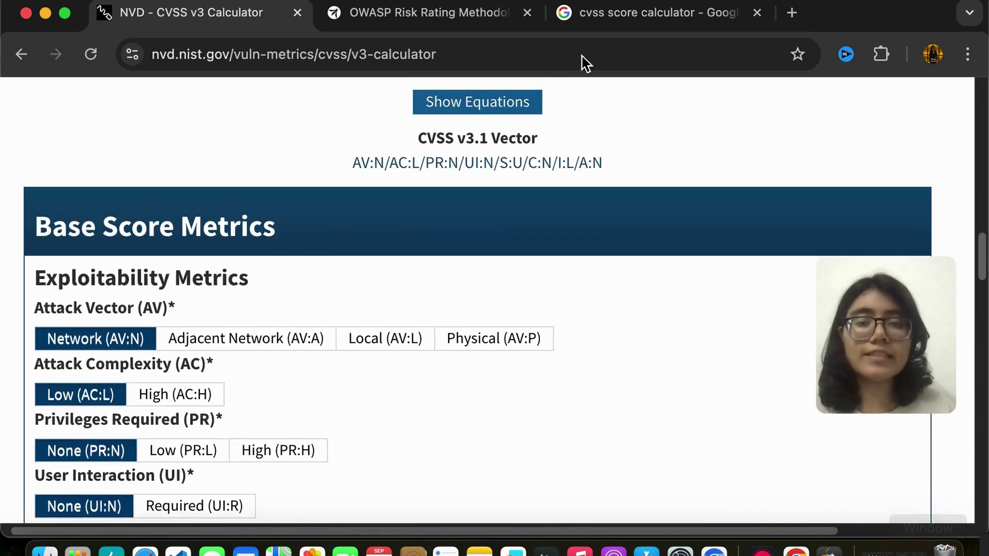
{"action": "scroll", "coordinate": [300, 207], "scroll_direction": "down", "scroll_amount": 5}
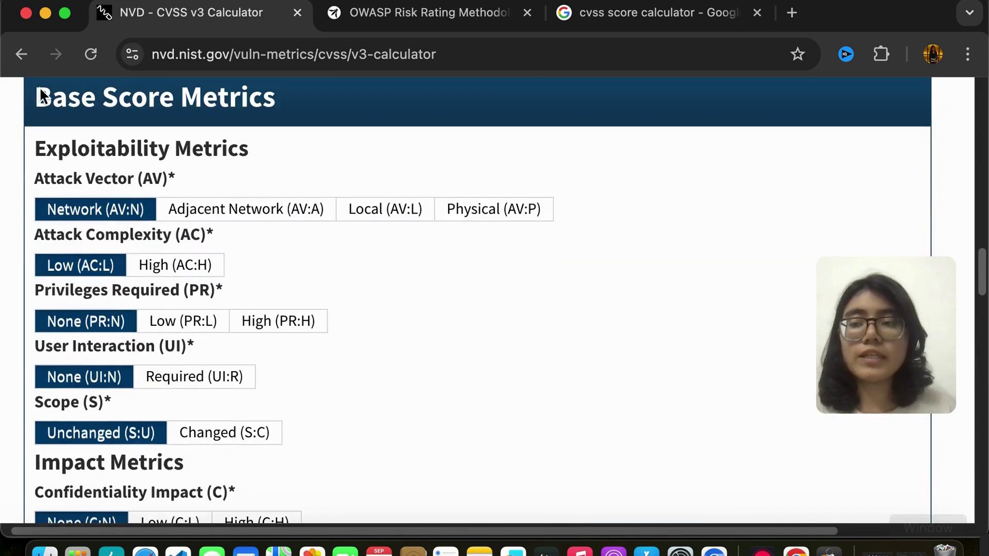
{"action": "scroll", "coordinate": [298, 202], "scroll_direction": "up", "scroll_amount": 2}
{"action": "scroll", "coordinate": [298, 202], "scroll_direction": "right", "scroll_amount": 2}
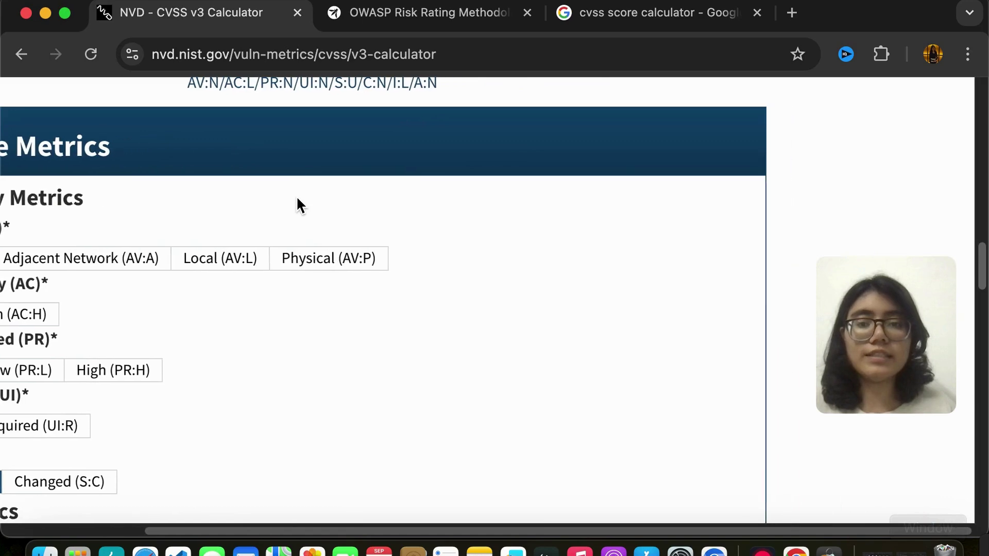
{"action": "scroll", "coordinate": [298, 202], "scroll_direction": "left", "scroll_amount": 3}
{"action": "scroll", "coordinate": [298, 203], "scroll_direction": "right", "scroll_amount": 1}
{"action": "scroll", "coordinate": [298, 203], "scroll_direction": "up", "scroll_amount": 5}
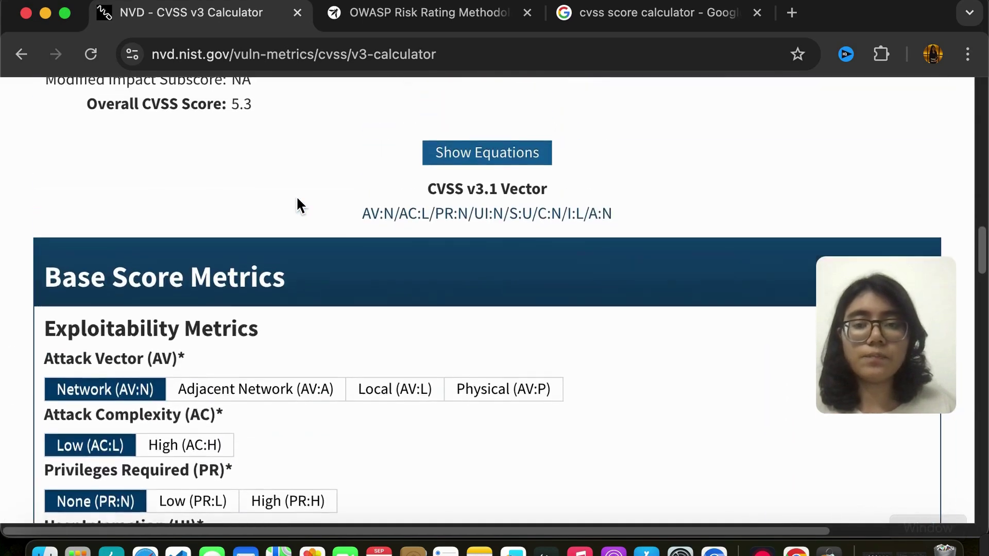
{"action": "scroll", "coordinate": [532, 212], "scroll_direction": "down", "scroll_amount": 12}
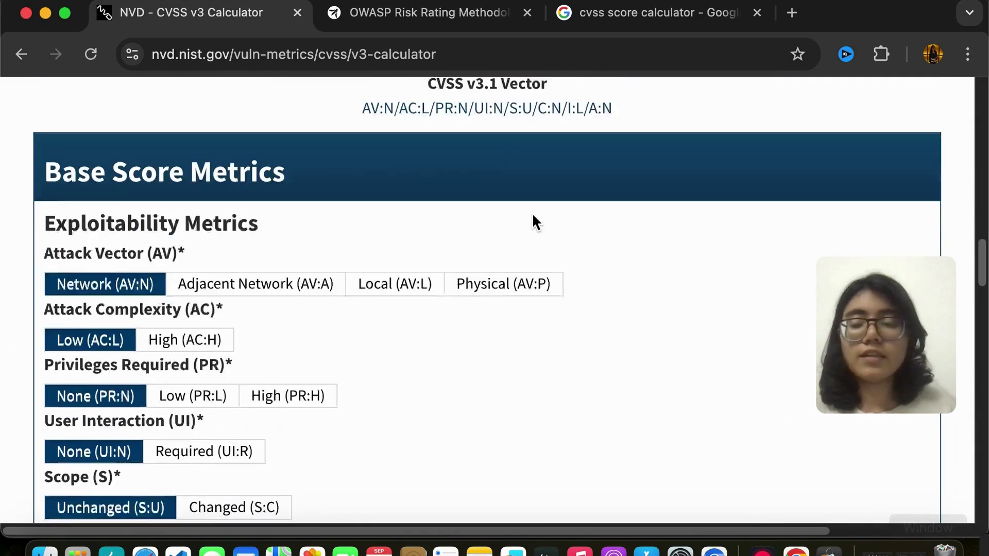
{"action": "scroll", "coordinate": [533, 220], "scroll_direction": "down", "scroll_amount": 2}
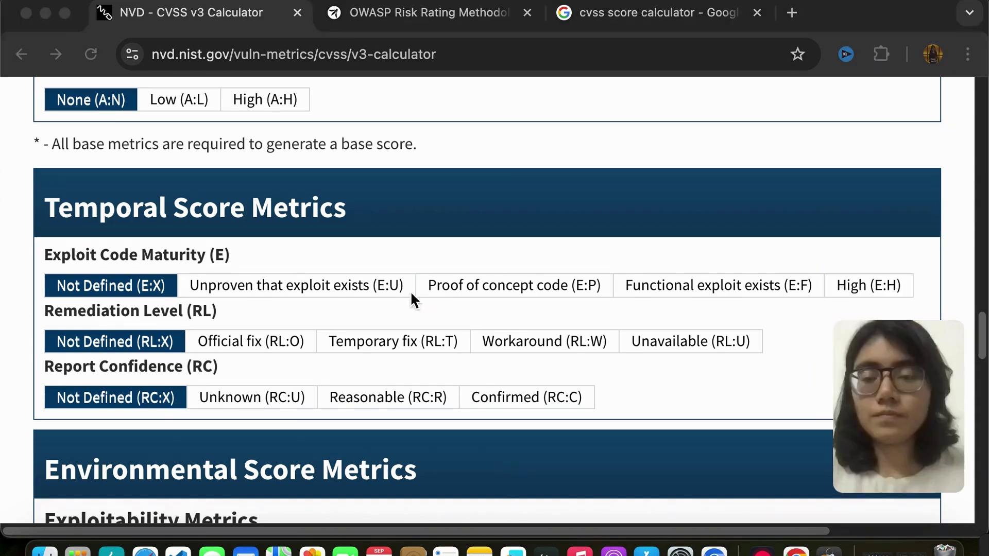
Try Exploit Code Maturity Unproven, Proof-of-Concept and Functional, finishing on High (E:H)
{"action": "left_click", "coordinate": [322, 287]}
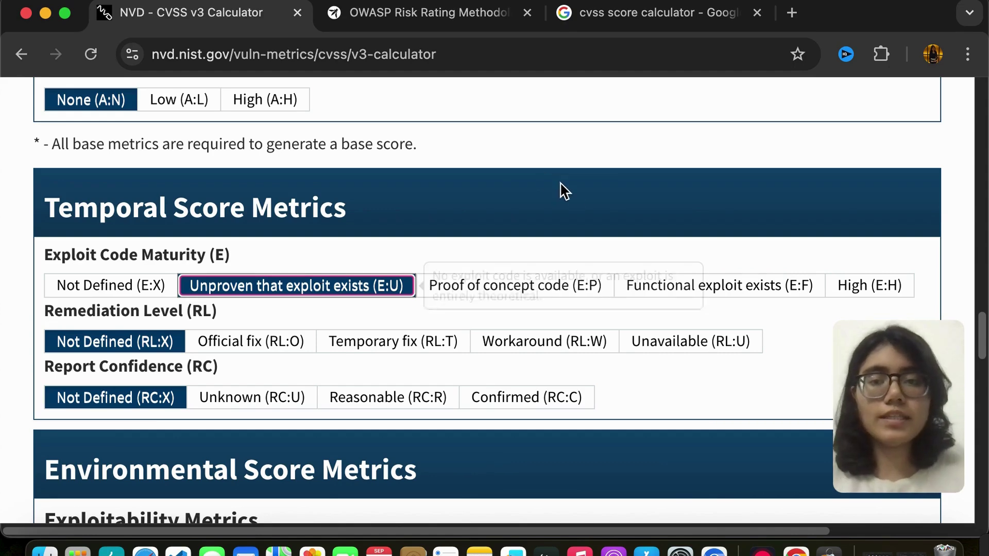
{"action": "left_click", "coordinate": [512, 287]}
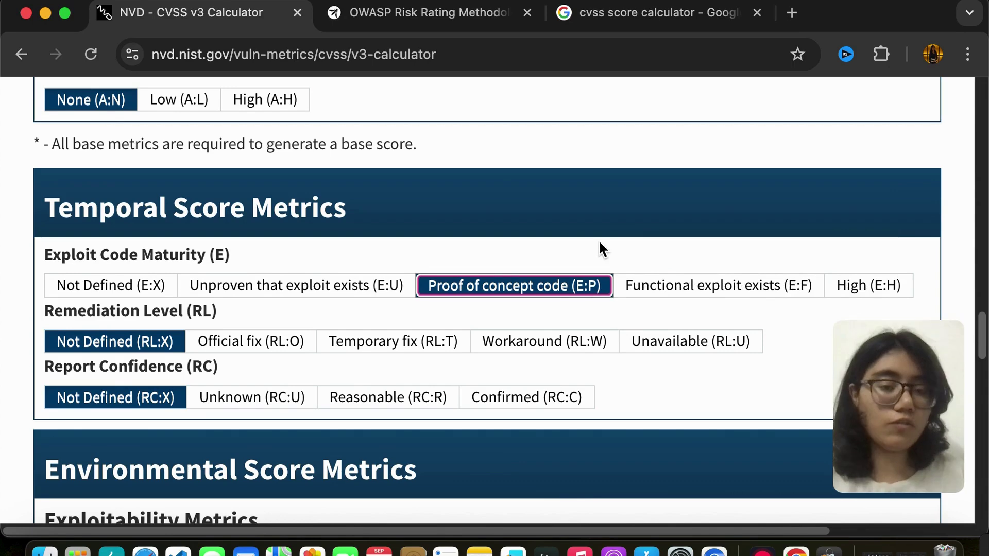
{"action": "left_click", "coordinate": [696, 290]}
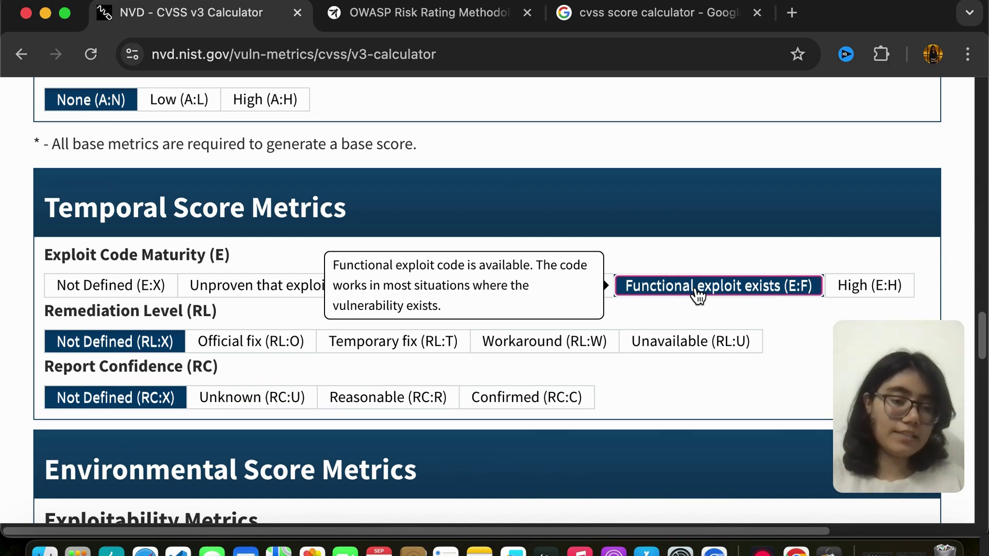
{"action": "left_click", "coordinate": [876, 288]}
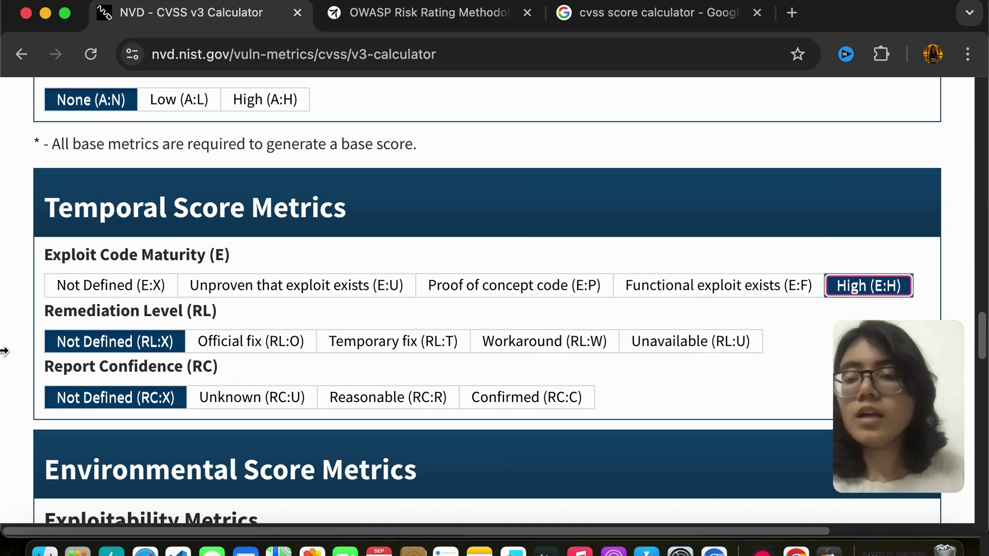
{"action": "mouse_move", "coordinate": [107, 316]}
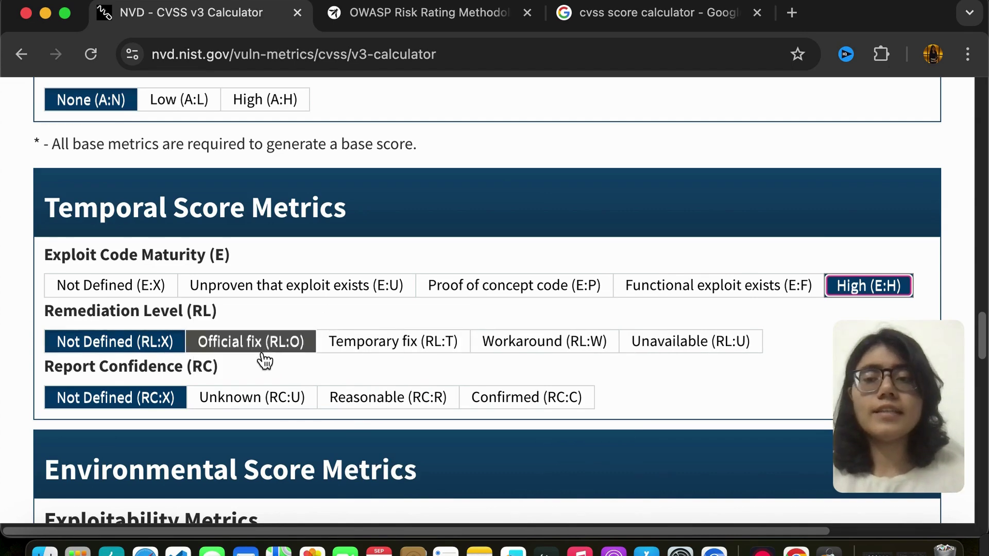
Try Remediation Level Official Fix and Workaround, settling on Unavailable (RL:U)
{"action": "mouse_move", "coordinate": [266, 352]}
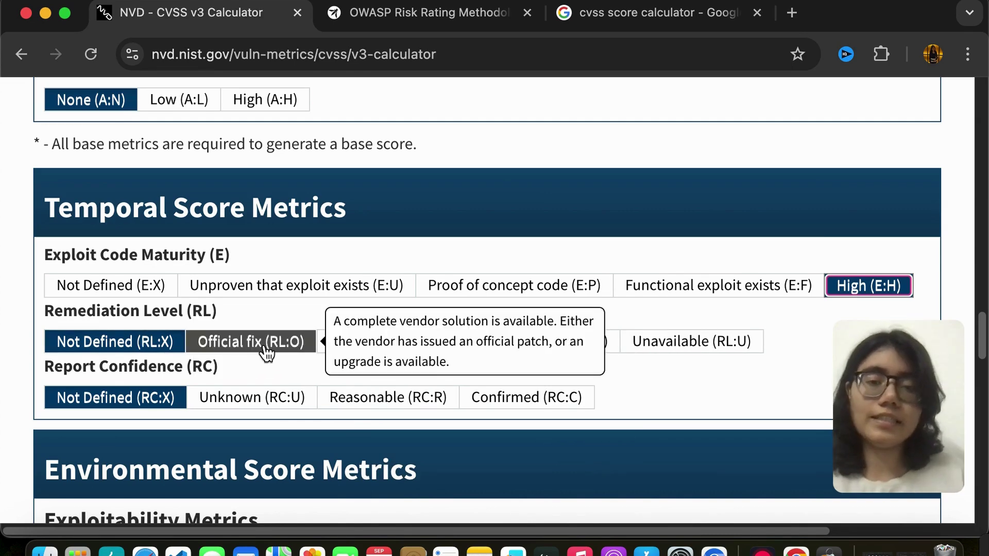
{"action": "left_click", "coordinate": [266, 352]}
{"action": "mouse_move", "coordinate": [400, 352]}
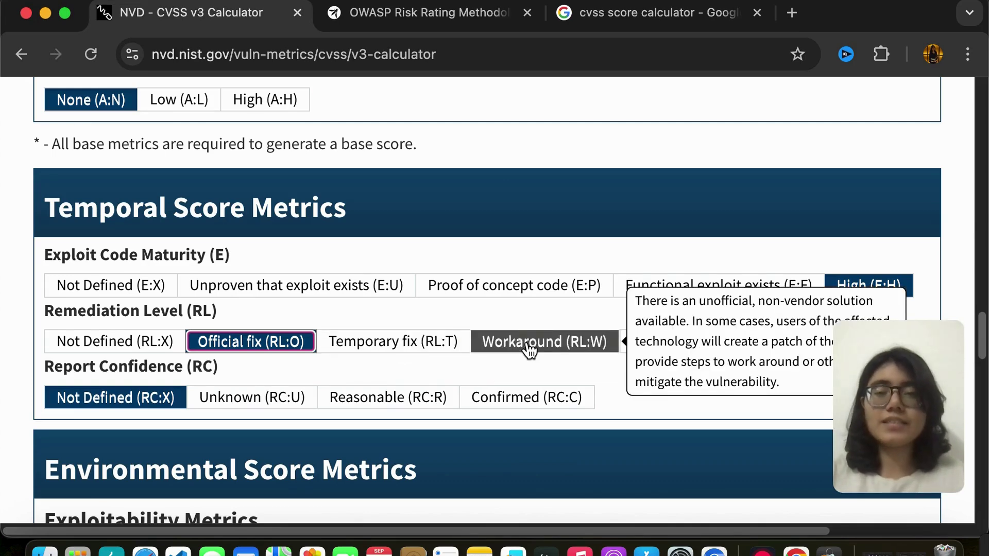
{"action": "left_click", "coordinate": [530, 351]}
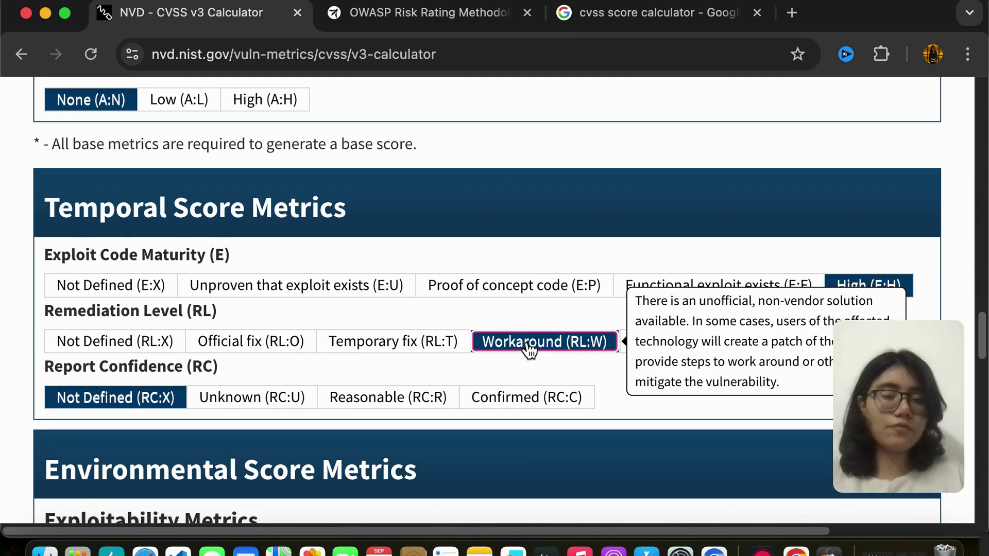
{"action": "left_click", "coordinate": [654, 340]}
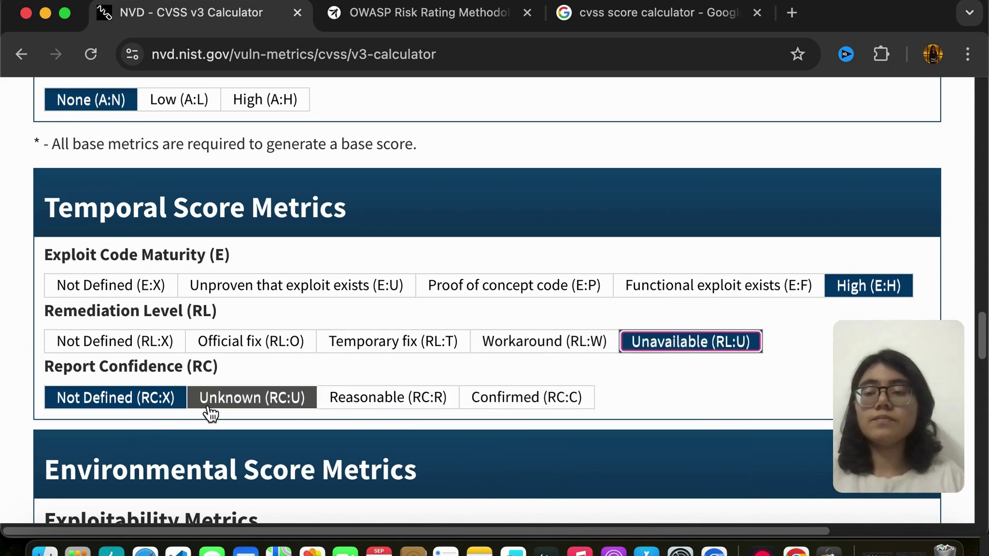
Set Report Confidence to Unknown (RC:U)
{"action": "mouse_move", "coordinate": [211, 411]}
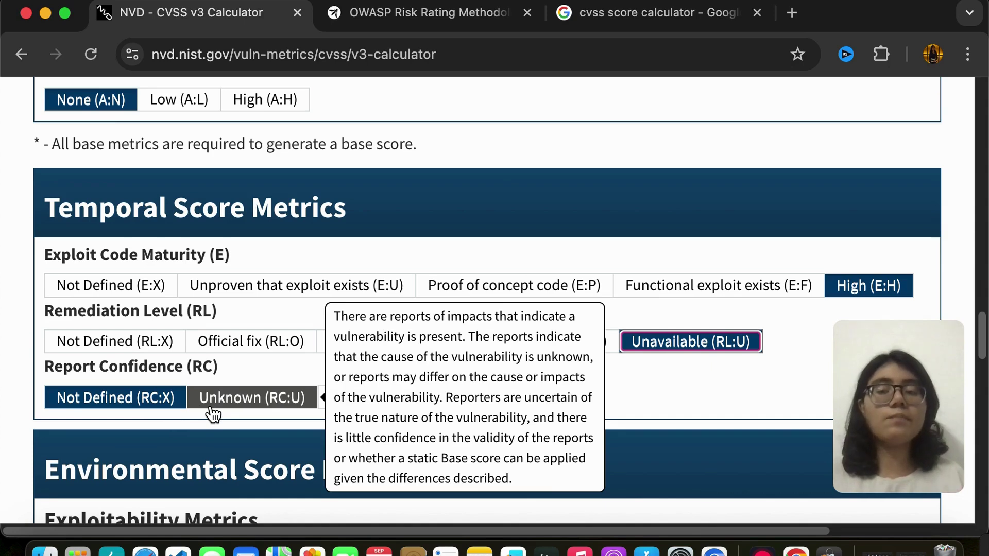
{"action": "left_click", "coordinate": [212, 412]}
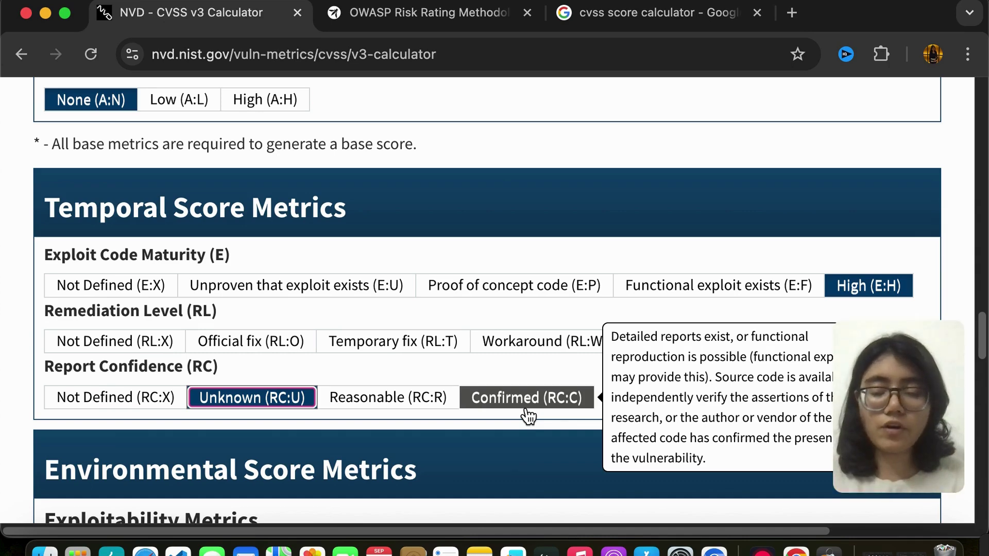
{"action": "scroll", "coordinate": [432, 402], "scroll_direction": "down", "scroll_amount": 5}
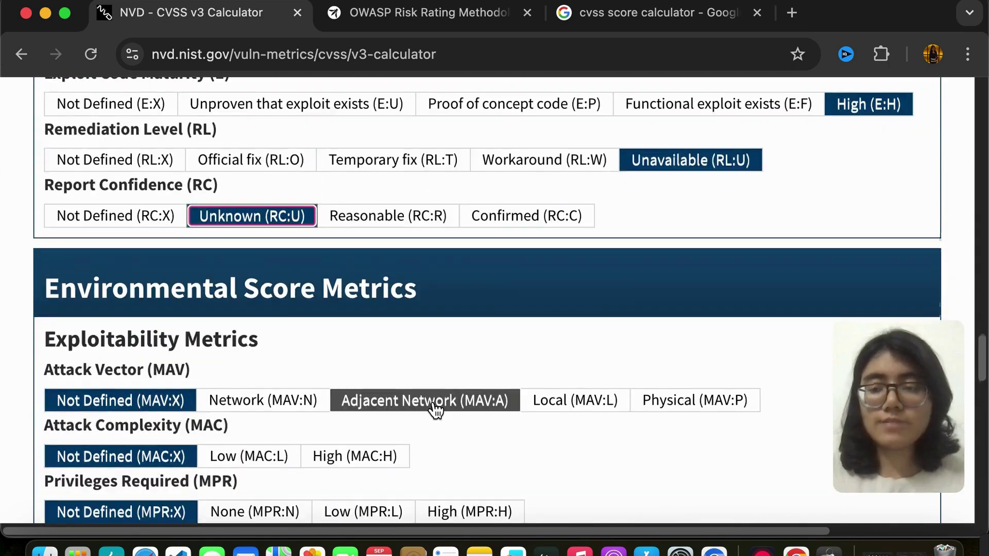
{"action": "scroll", "coordinate": [433, 404], "scroll_direction": "down", "scroll_amount": 2}
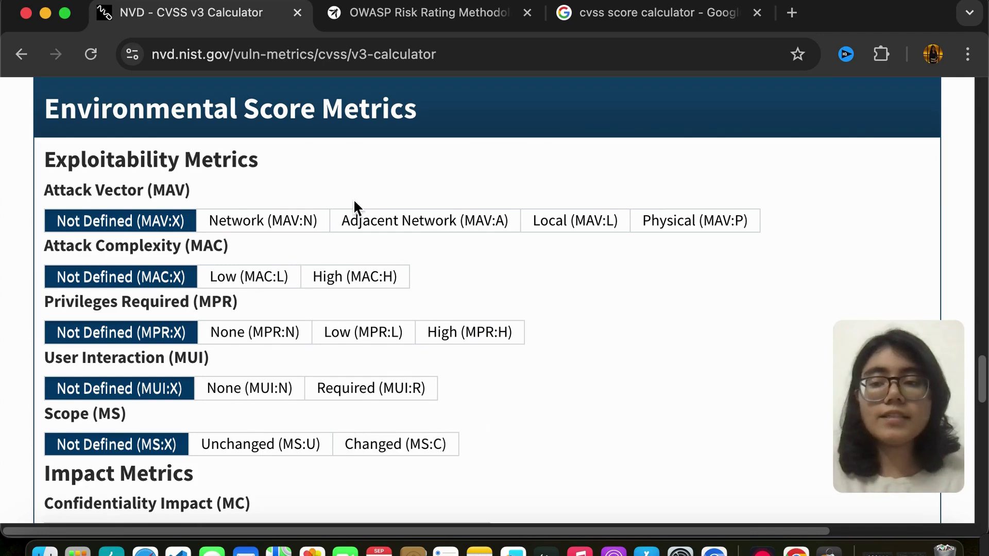
{"action": "scroll", "coordinate": [265, 261], "scroll_direction": "down", "scroll_amount": 4}
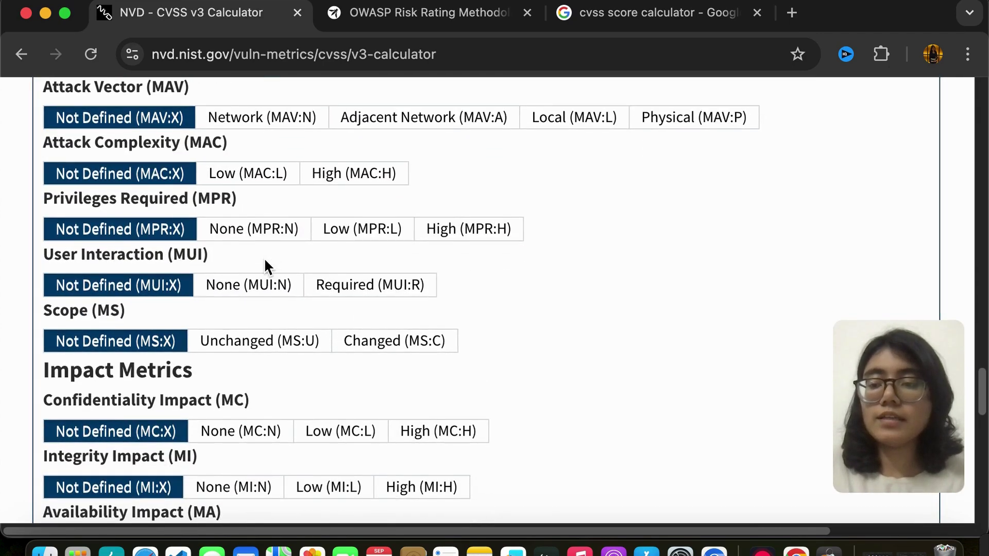
{"action": "scroll", "coordinate": [266, 263], "scroll_direction": "up", "scroll_amount": 2}
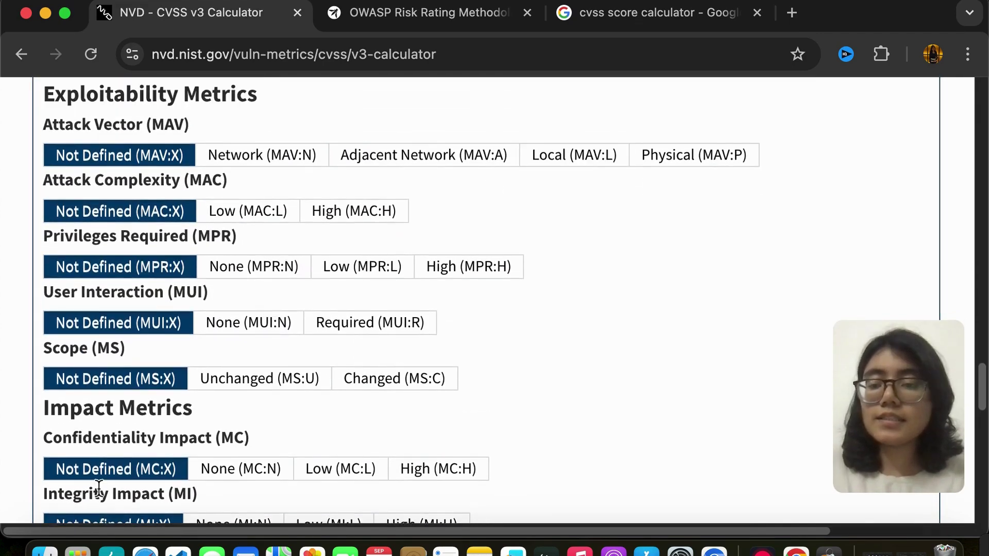
{"action": "scroll", "coordinate": [100, 488], "scroll_direction": "down", "scroll_amount": 3}
{"action": "scroll", "coordinate": [286, 357], "scroll_direction": "down", "scroll_amount": 2}
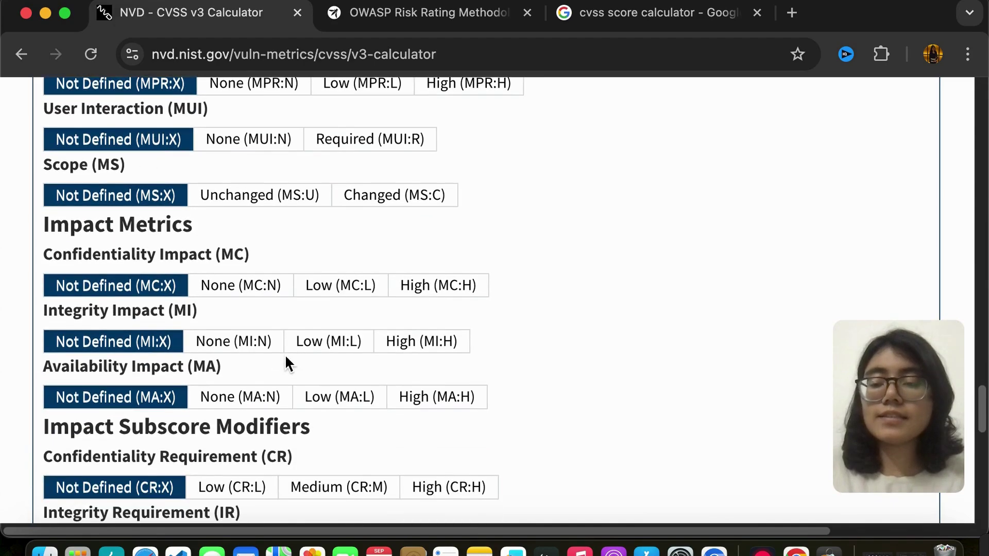
{"action": "scroll", "coordinate": [285, 356], "scroll_direction": "up", "scroll_amount": 20}
{"action": "scroll", "coordinate": [286, 358], "scroll_direction": "down", "scroll_amount": 20}
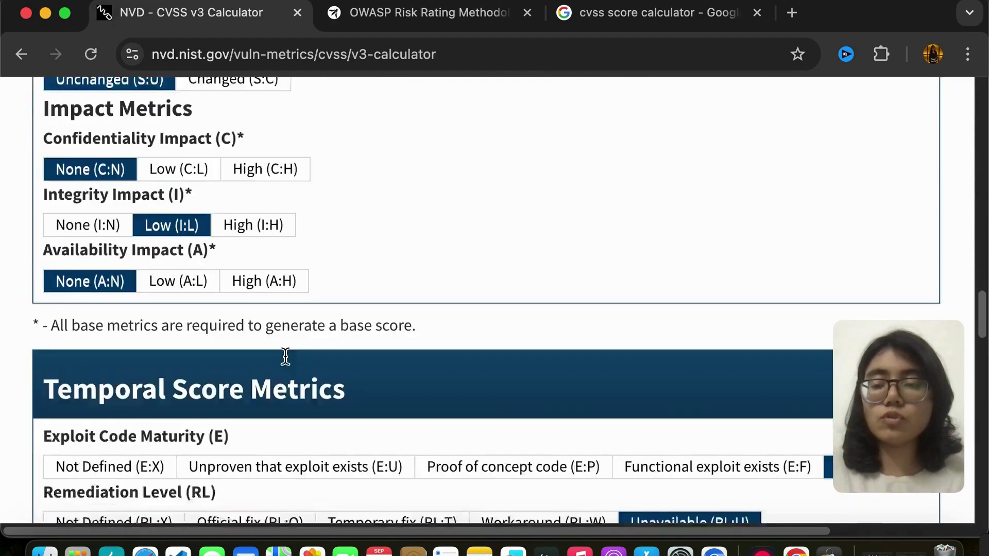
{"action": "scroll", "coordinate": [287, 363], "scroll_direction": "down", "scroll_amount": 4}
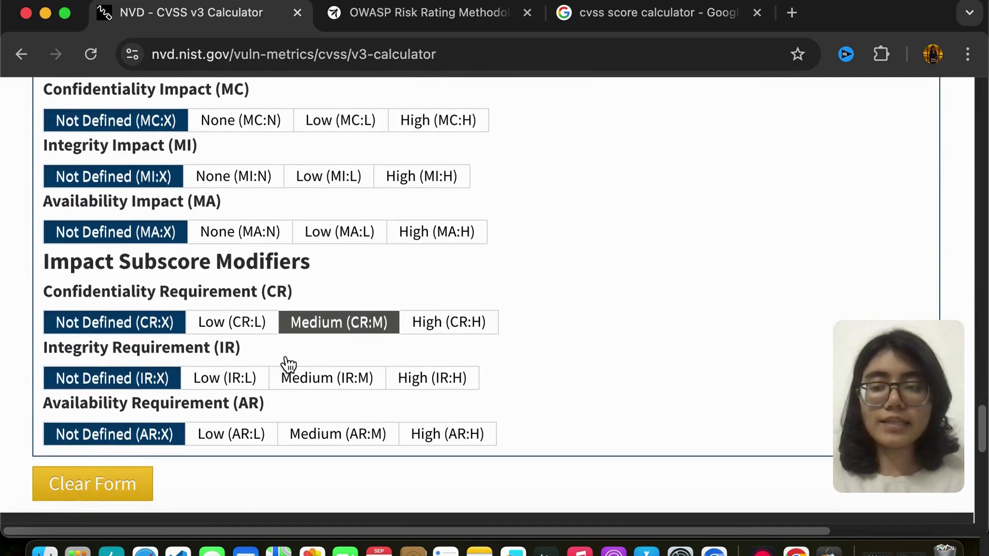